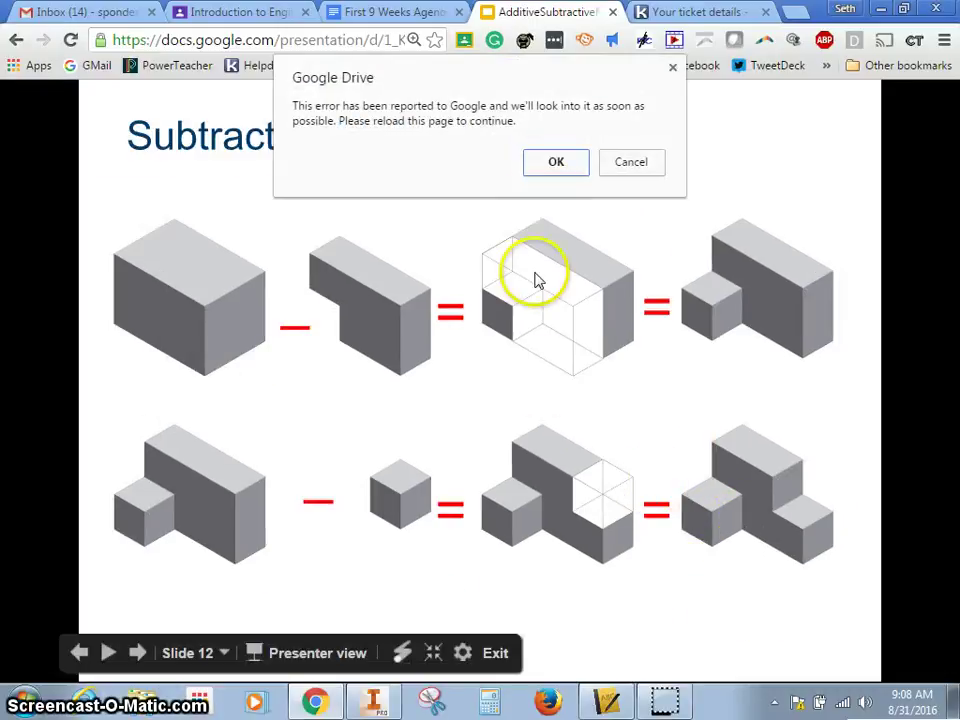
# Dismiss the Google Drive error and advance to slide 13, 'Your Turn - Subtractive Methods' Step 1.
pyautogui.click(546, 163)
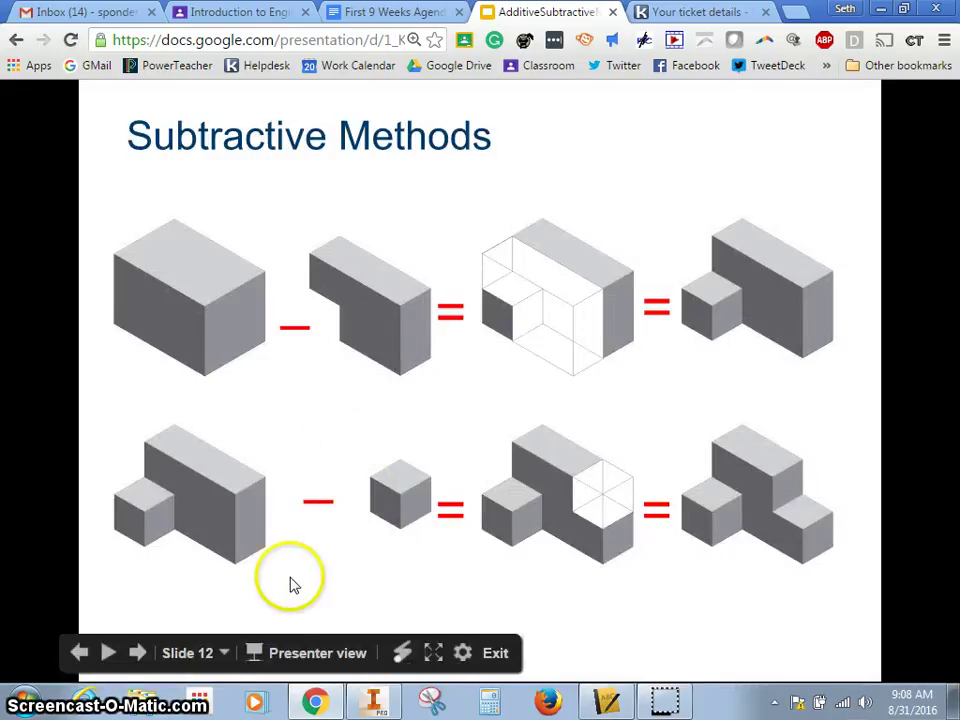
pyautogui.click(137, 653)
pyautogui.click(136, 654)
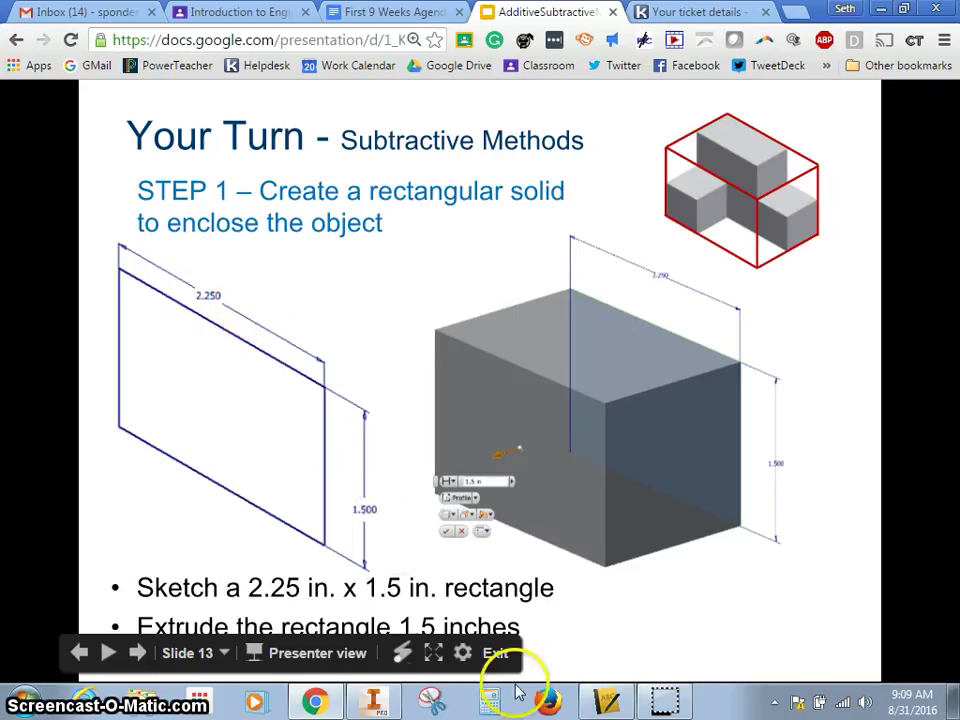
# Switch to Inventor and create a new part from the Standard.ipt template.
pyautogui.click(370, 702)
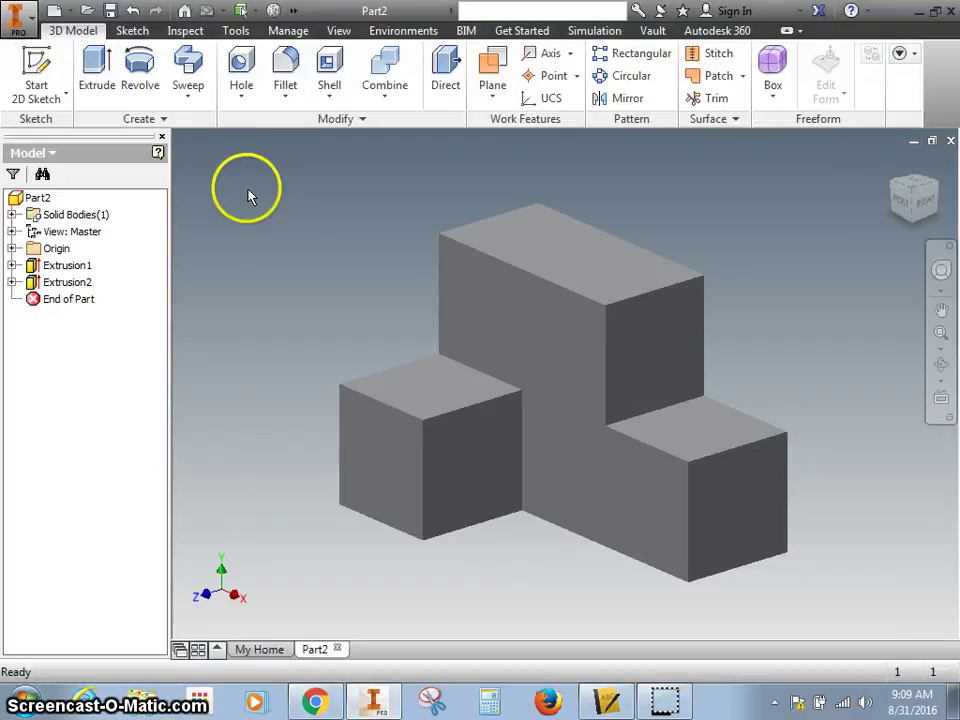
pyautogui.click(17, 18)
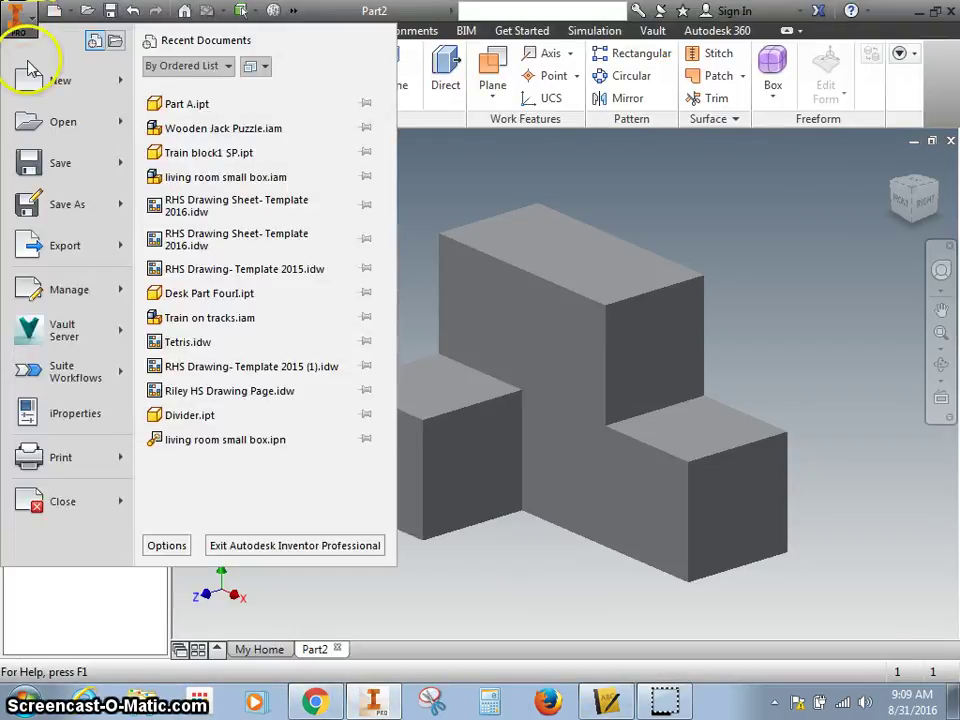
pyautogui.click(40, 80)
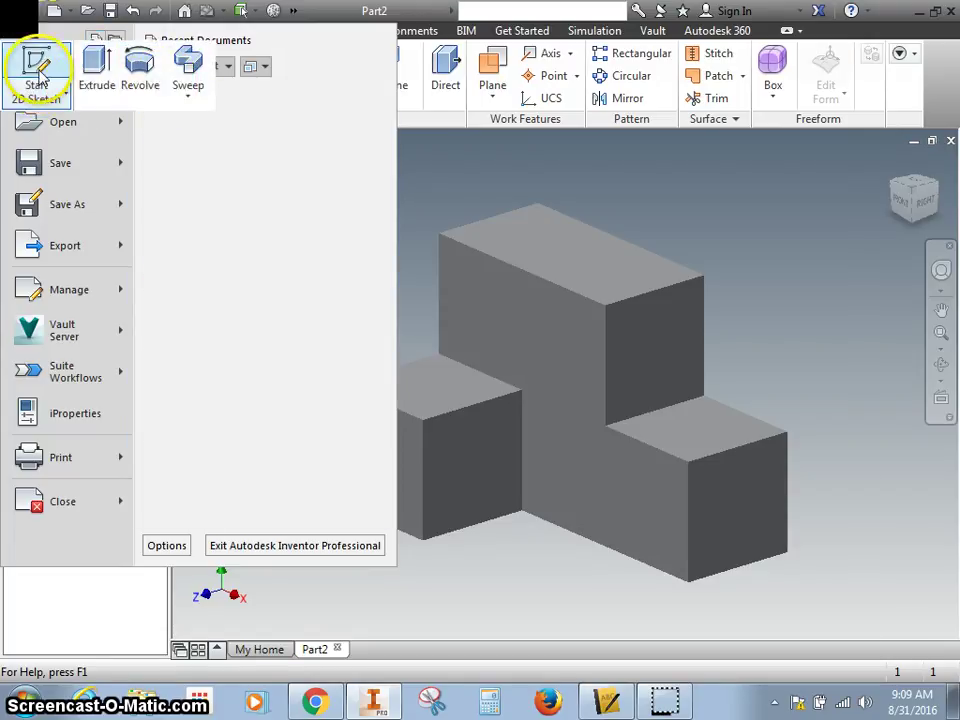
pyautogui.doubleClick(537, 135)
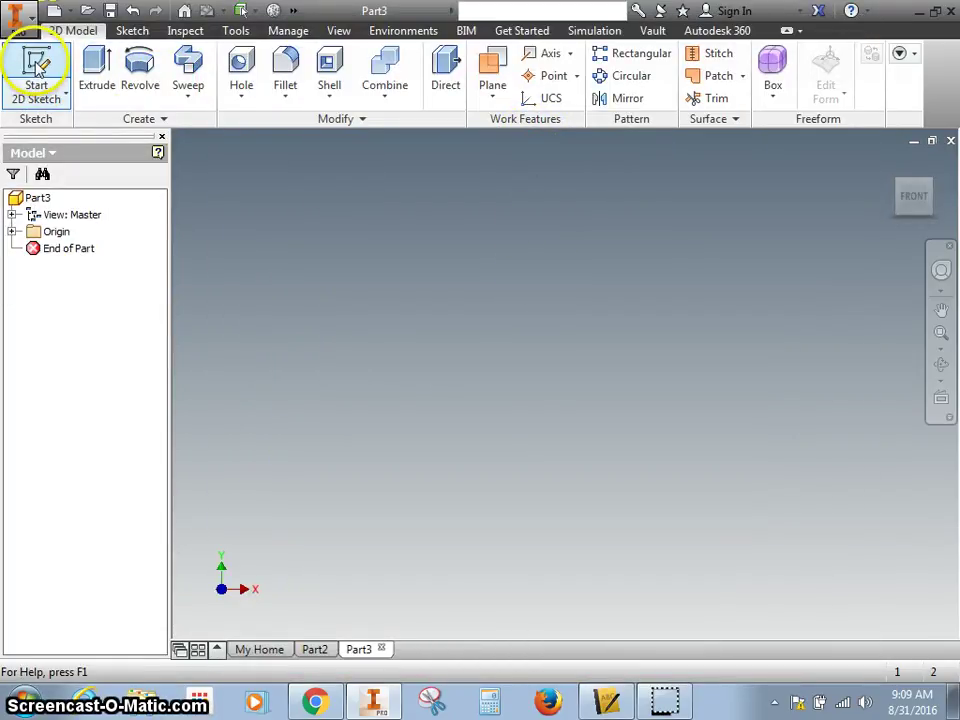
# Start a 2D sketch on the XY plane.
pyautogui.click(36, 63)
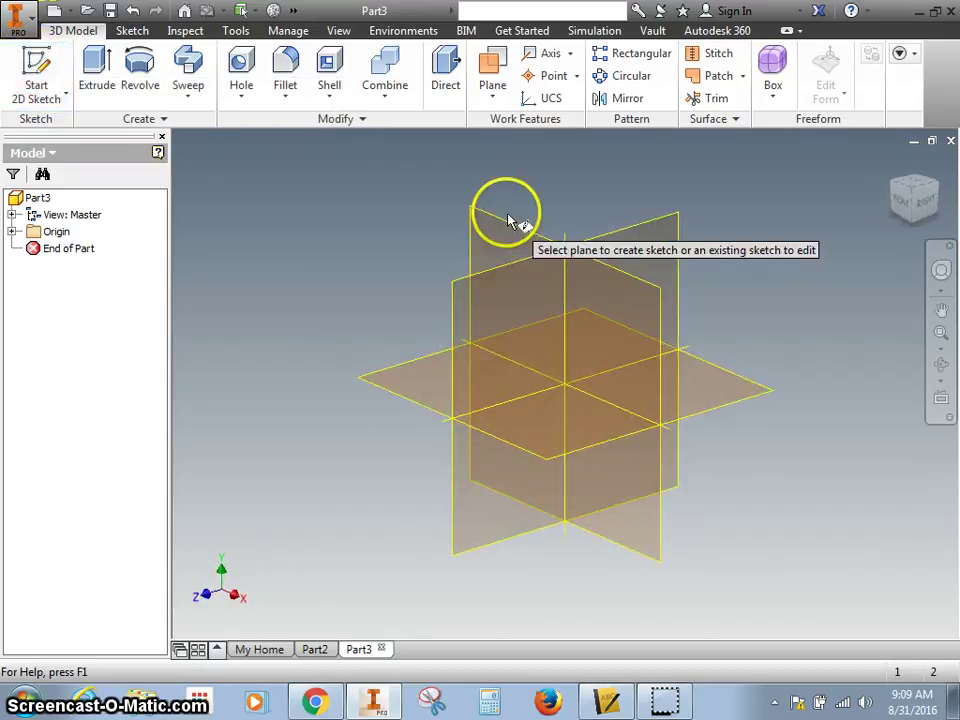
pyautogui.click(503, 232)
pyautogui.moveTo(508, 231)
pyautogui.mouseDown(button='middle')
pyautogui.moveTo(514, 251)
pyautogui.moveTo(362, 315)
pyautogui.moveTo(268, 394)
pyautogui.mouseUp(button='middle')
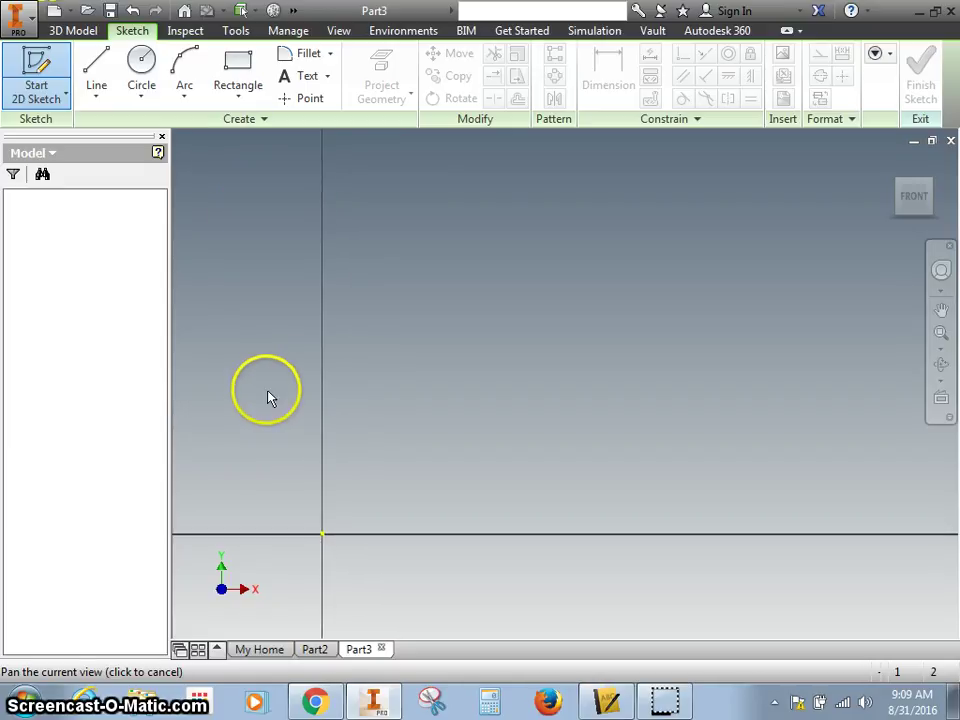
# Draw a two-corner rectangle above-right of the origin, 2.5 in wide and 1.5 in tall.
pyautogui.click(236, 70)
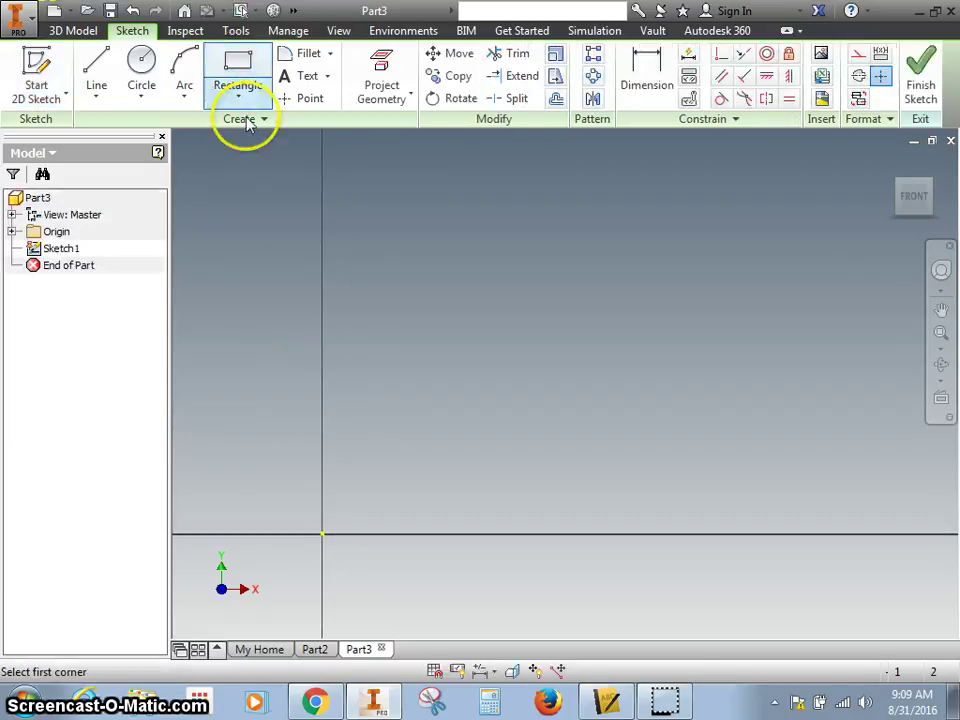
pyautogui.click(395, 471)
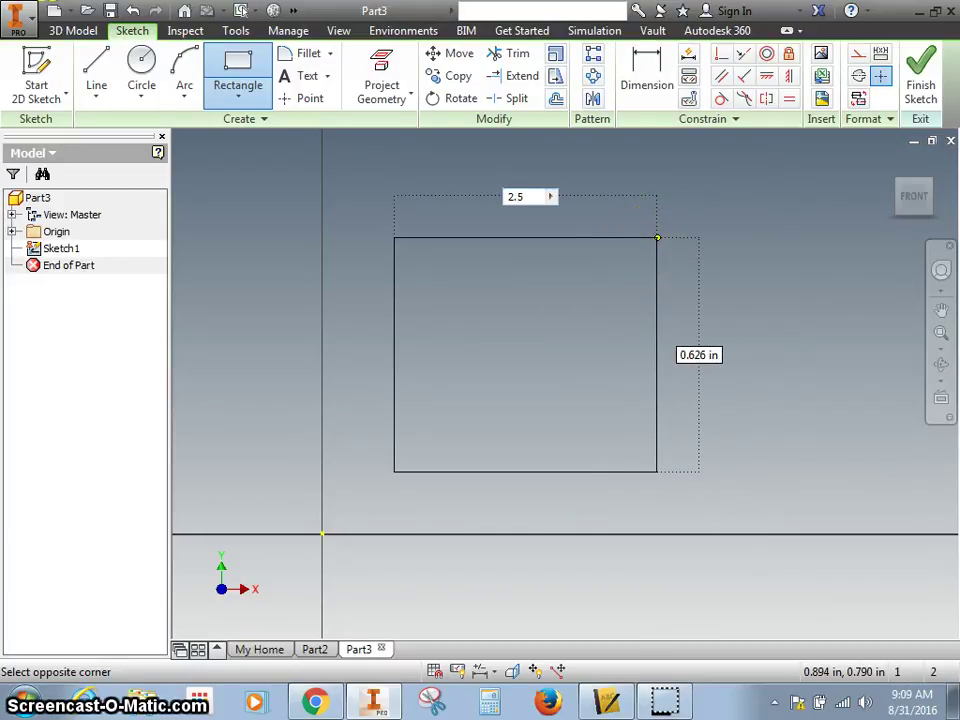
pyautogui.press('Tab')
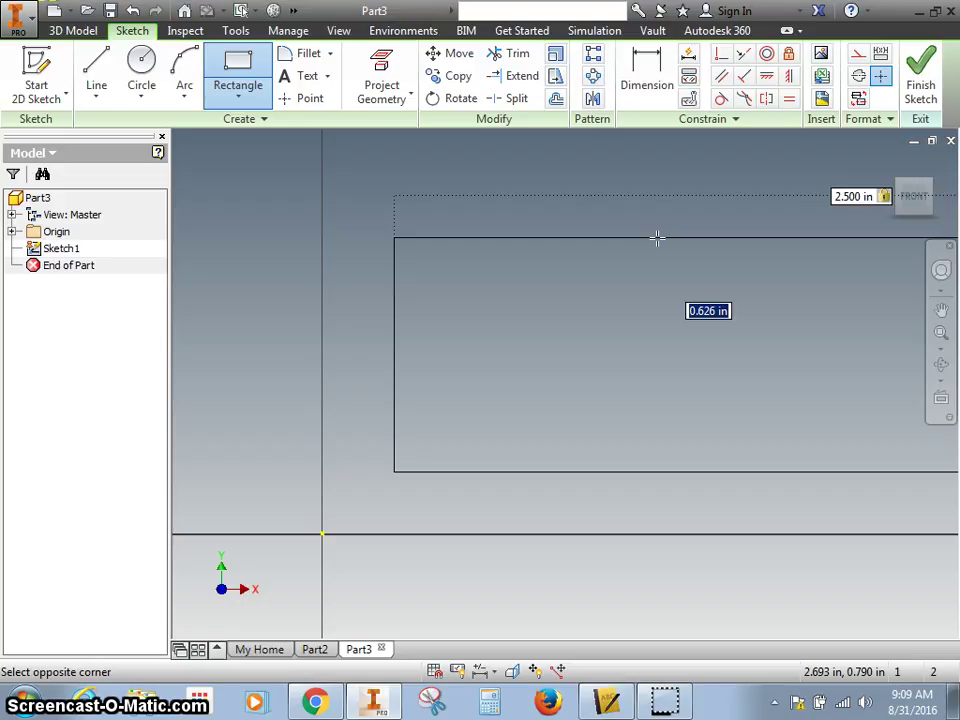
pyautogui.write('1.5')
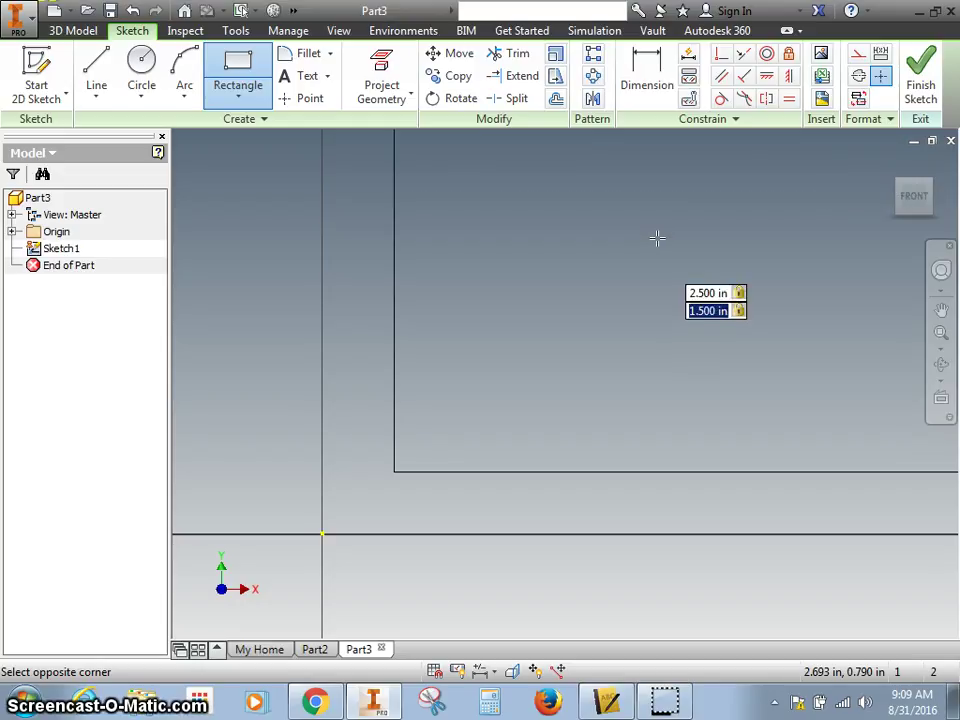
pyautogui.press('Return')
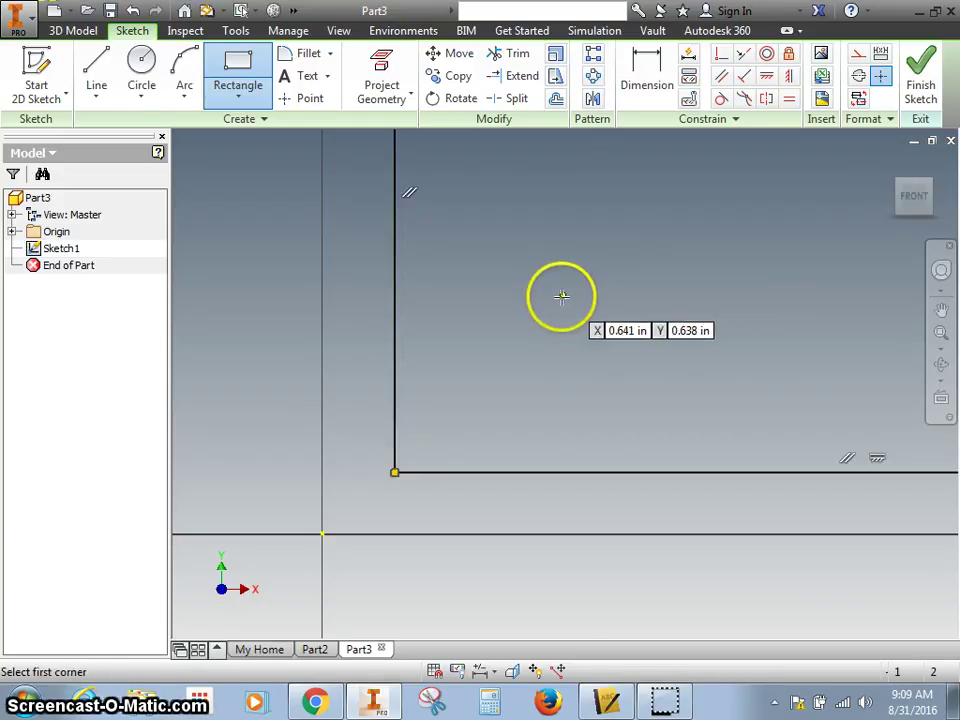
pyautogui.press('Home')
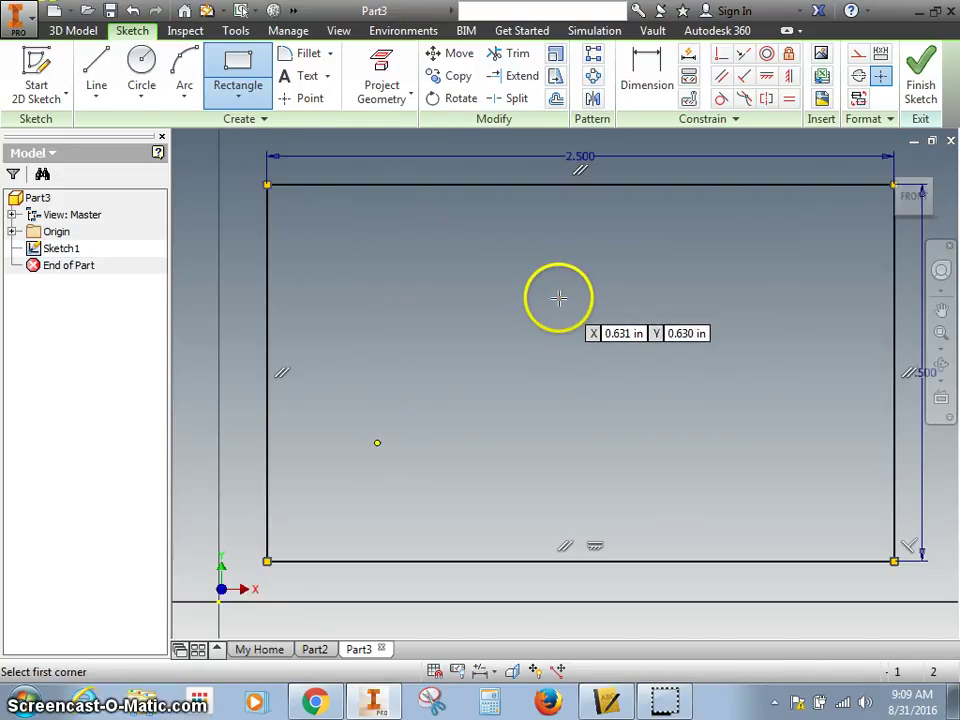
# After checking the slides, change the rectangle's width dimension to 2.25 in and finish the sketch.
pyautogui.click(316, 701)
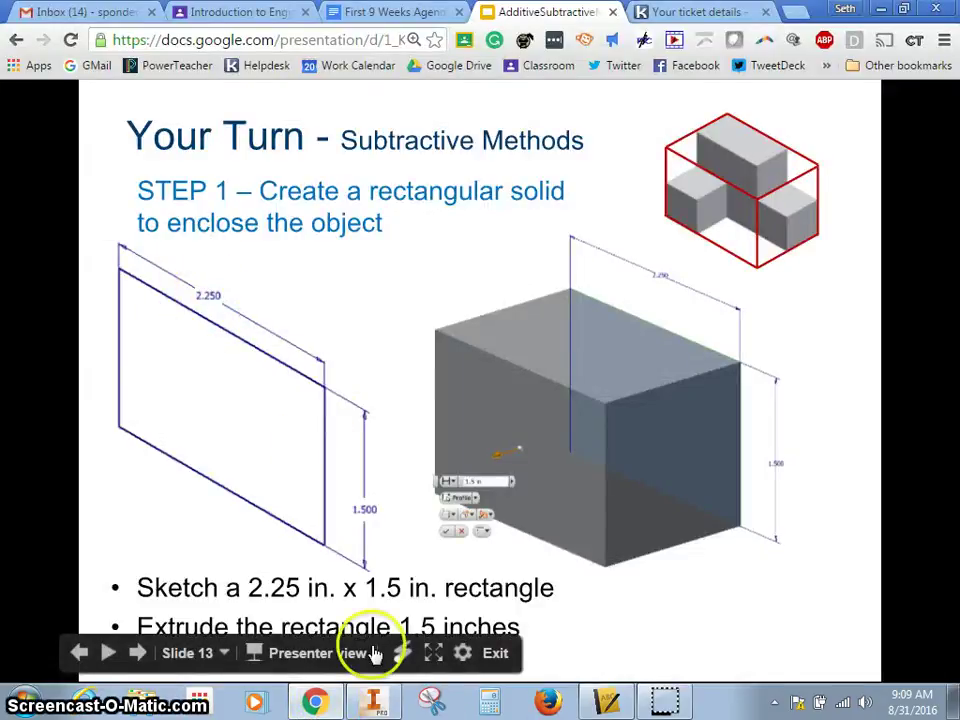
pyautogui.click(371, 701)
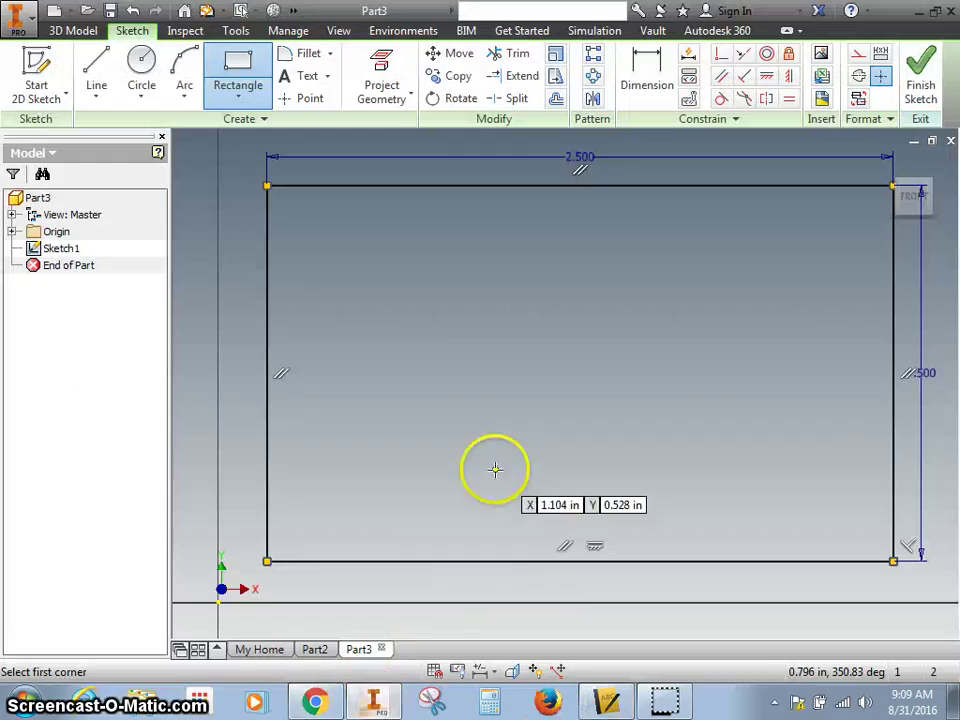
pyautogui.press('Escape')
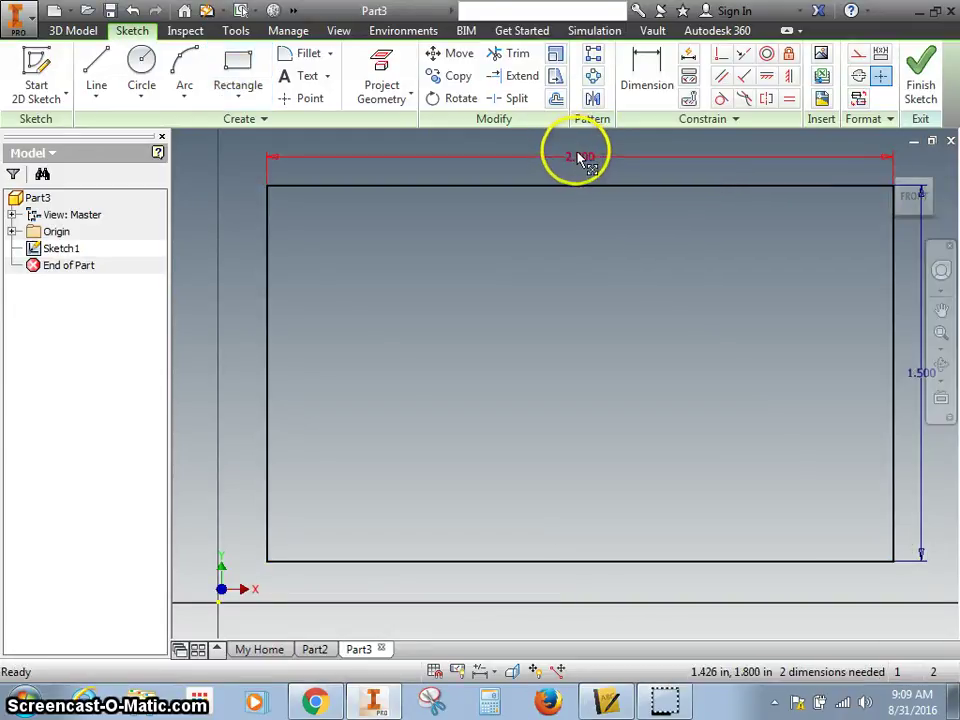
pyautogui.doubleClick(581, 160)
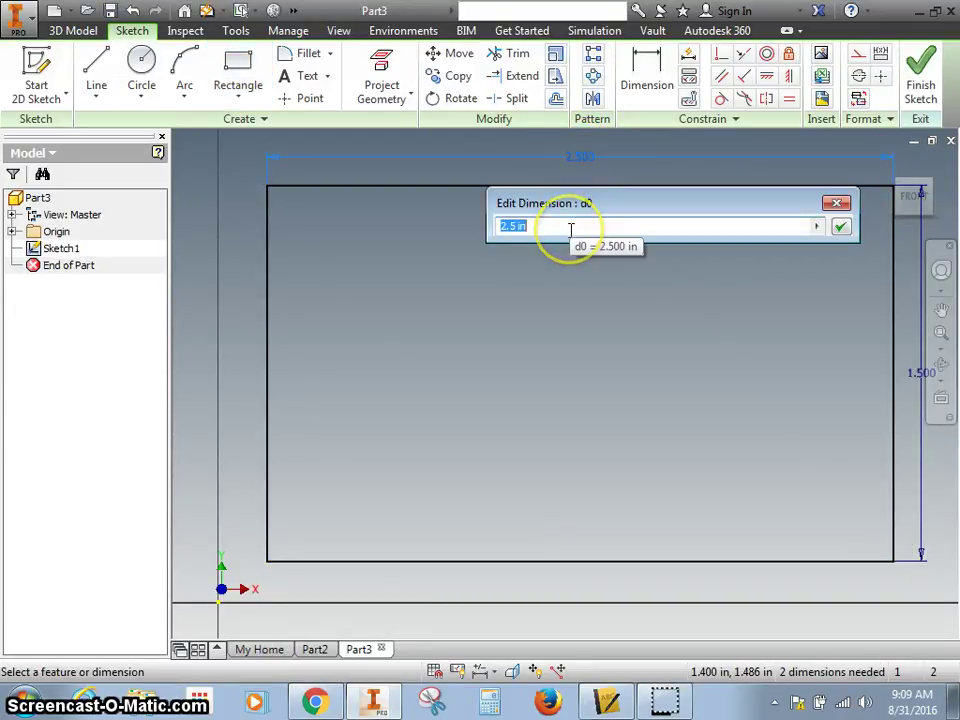
pyautogui.press('Return')
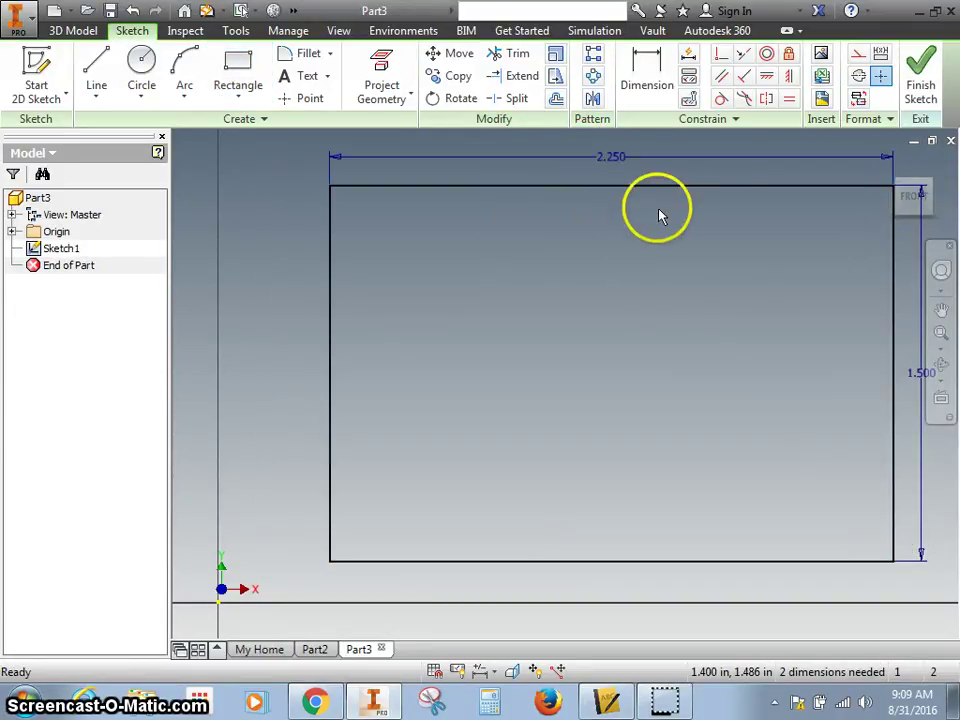
pyautogui.click(919, 70)
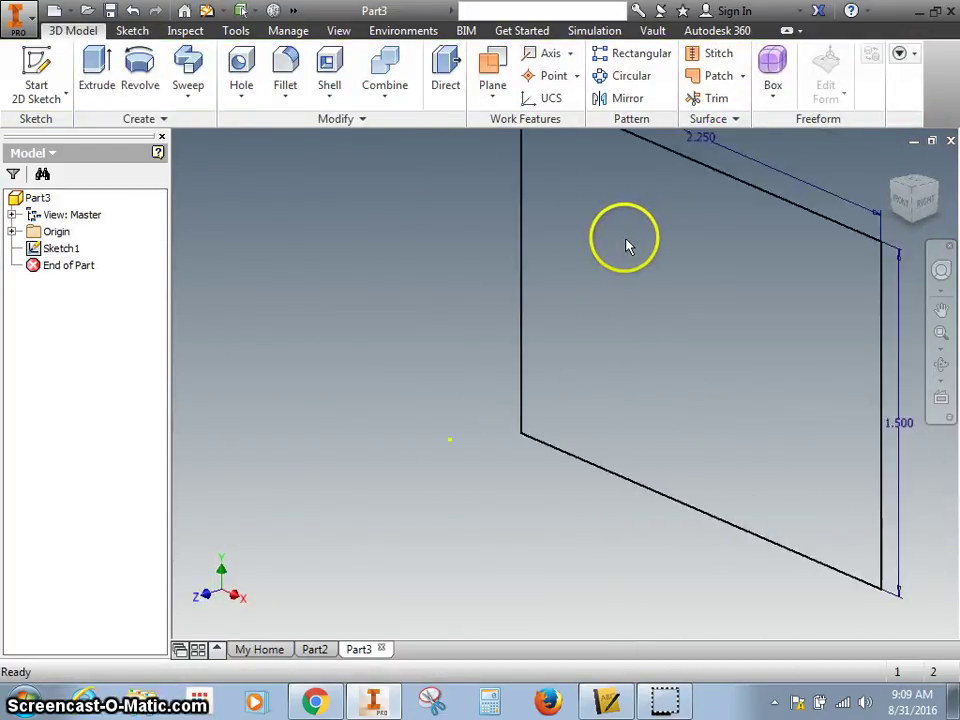
# Extrude the 2.25 × 1.5 in rectangle 1.5 in into a solid block.
pyautogui.click(96, 62)
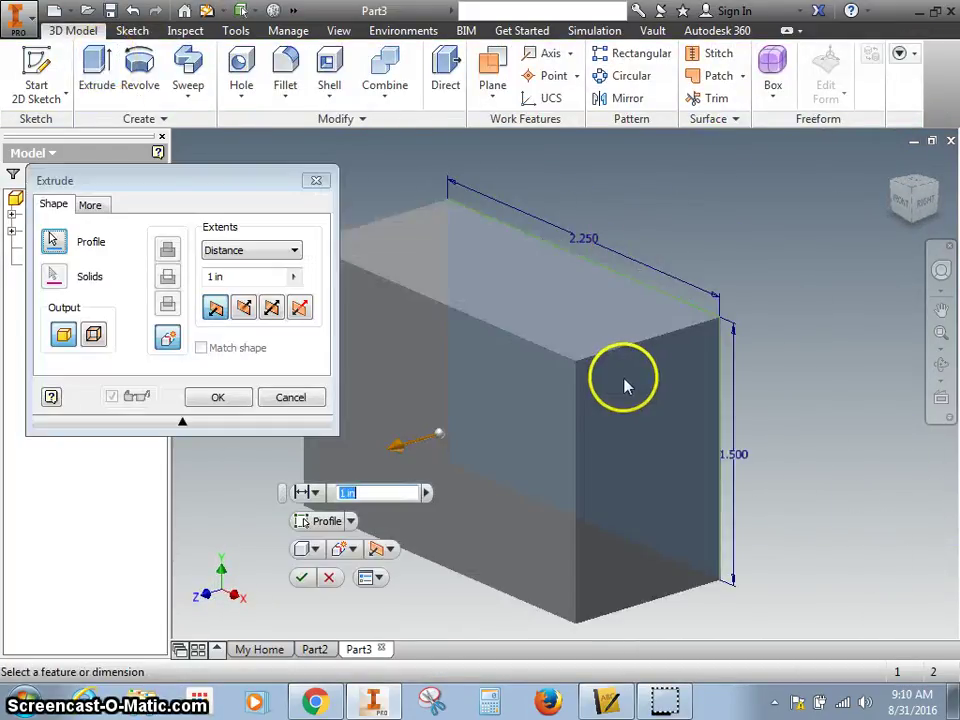
pyautogui.click(315, 700)
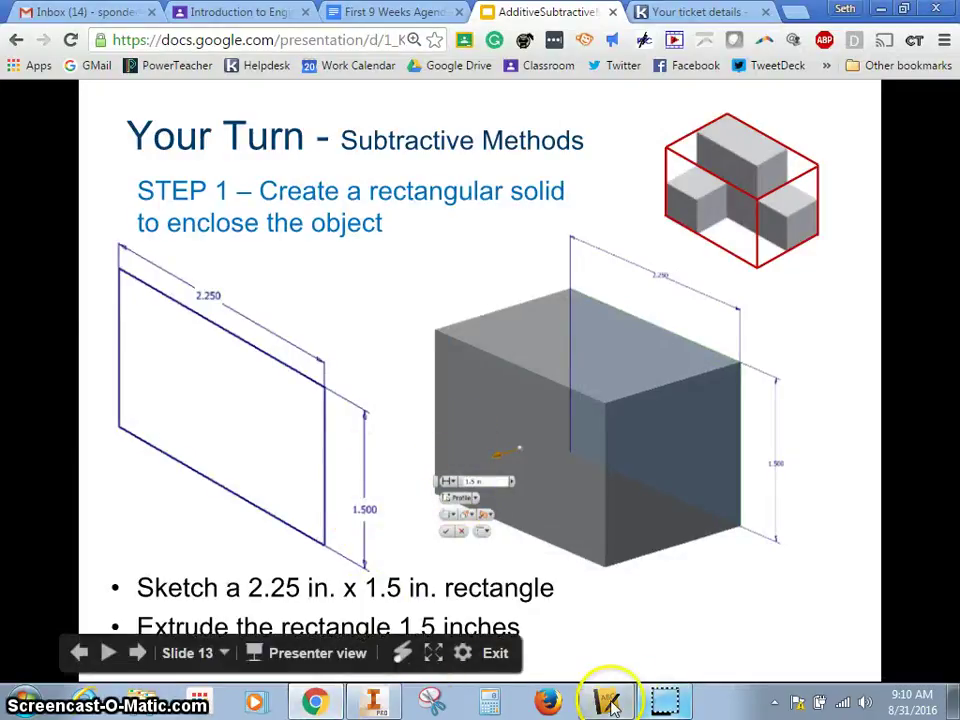
pyautogui.click(373, 700)
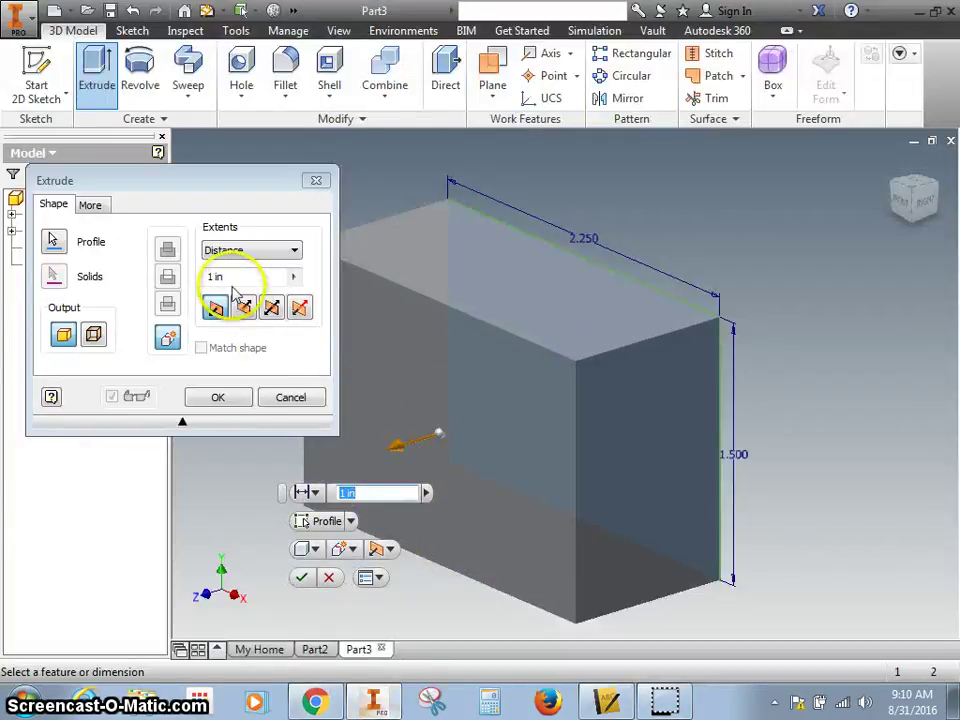
pyautogui.write('1.5')
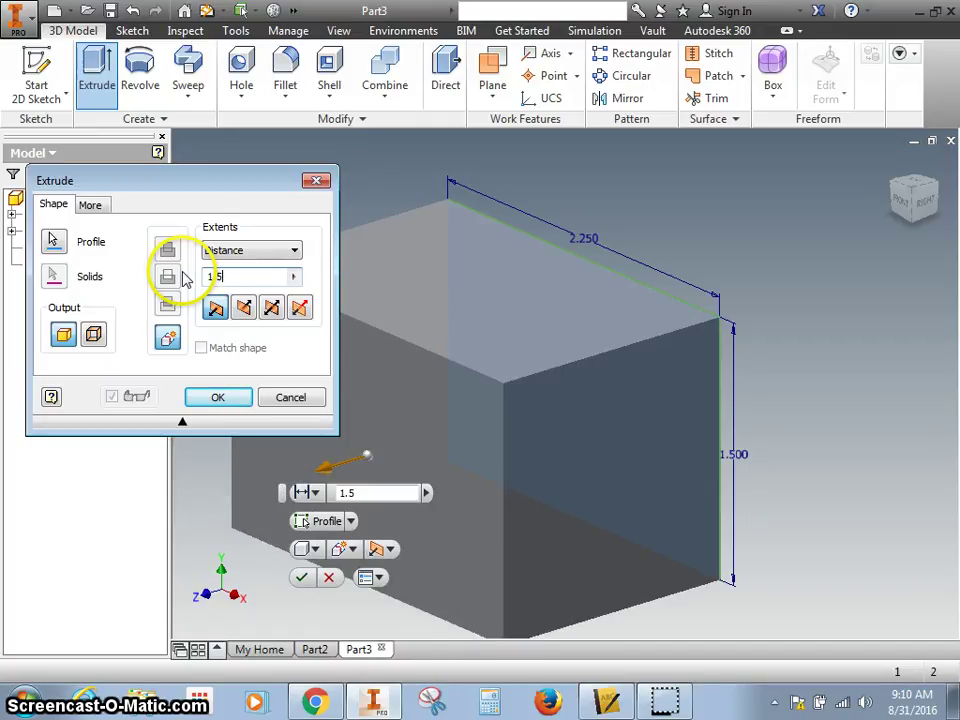
pyautogui.click(218, 397)
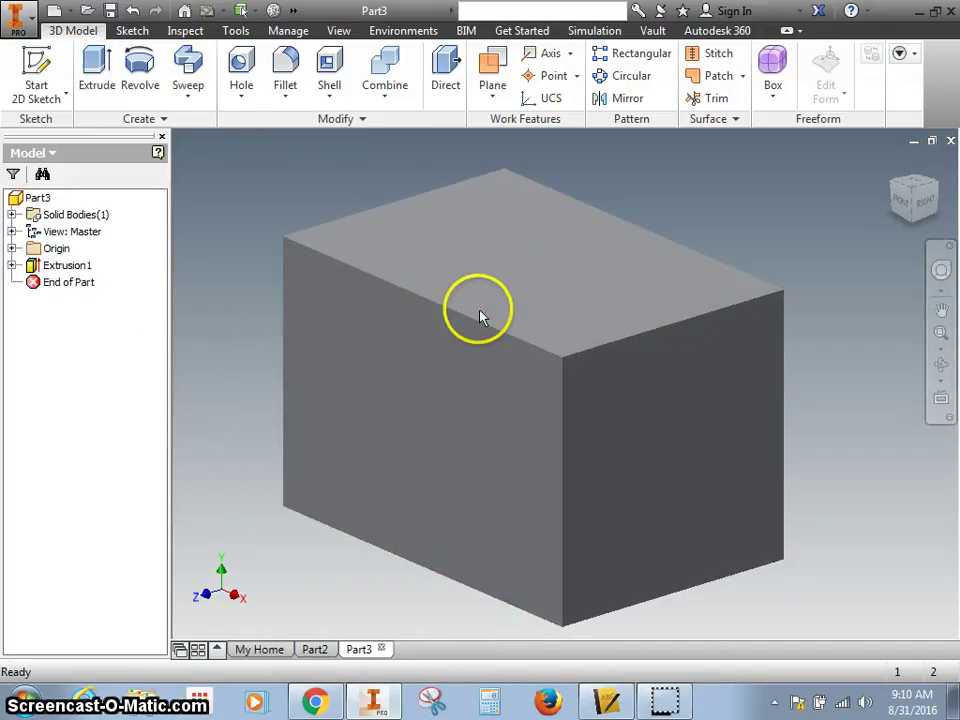
# Advance to slide 14 (Step 2: remove material from the front face), reveal all its content, then return to Inventor.
pyautogui.click(313, 700)
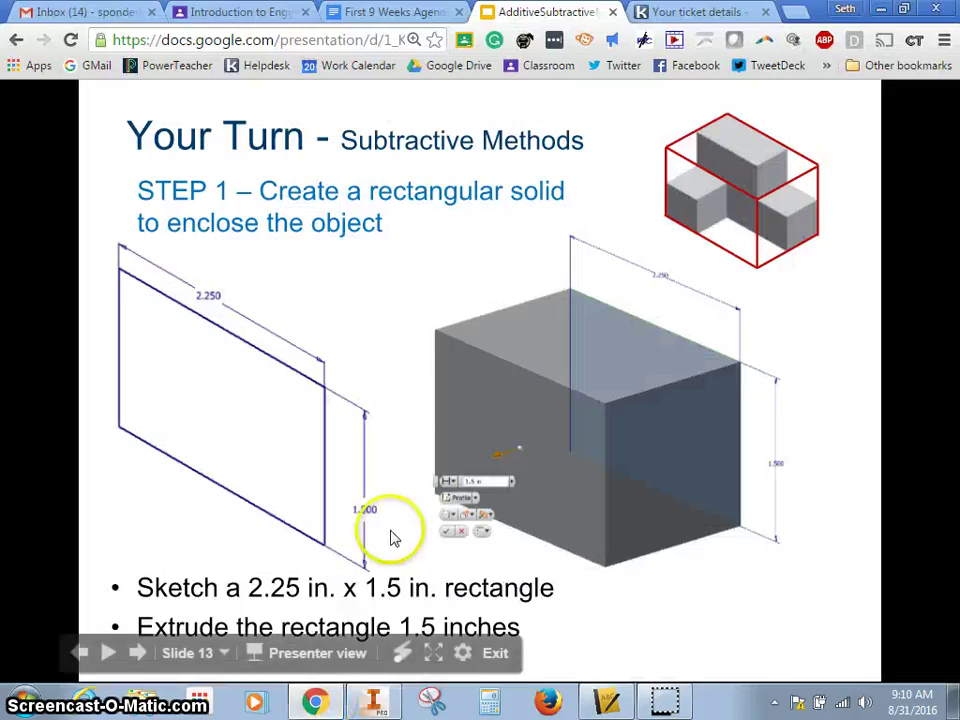
pyautogui.click(138, 654)
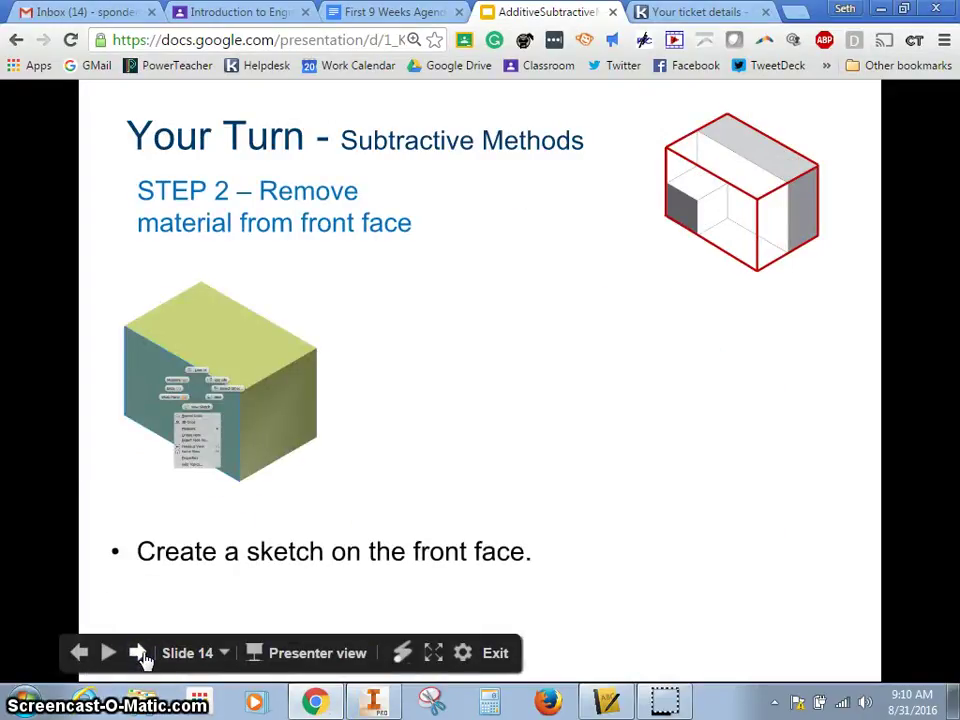
pyautogui.click(138, 654)
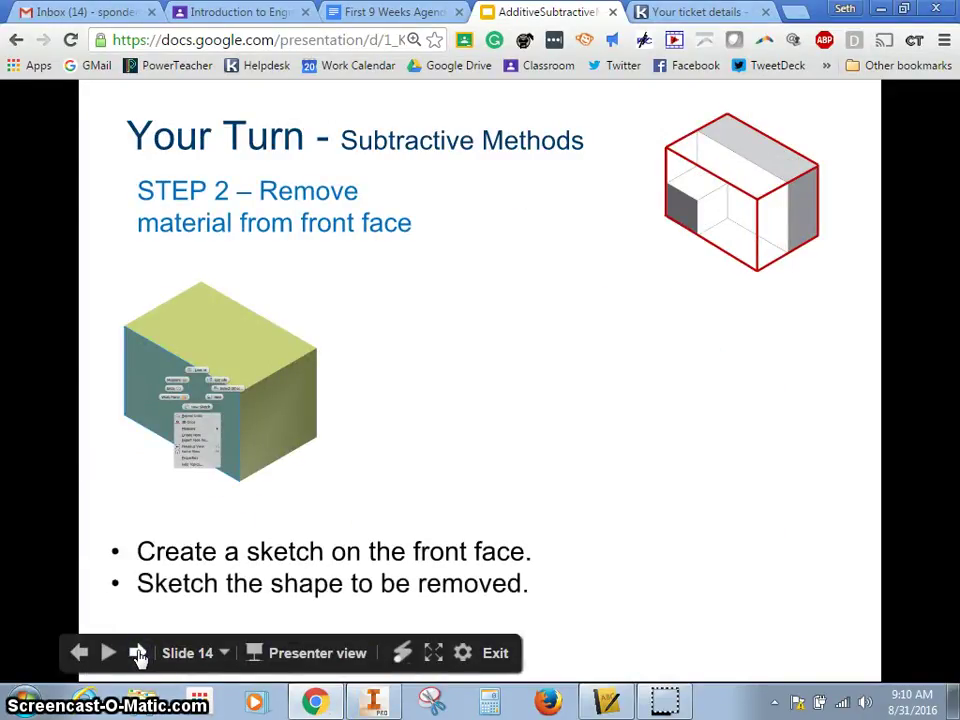
pyautogui.click(138, 654)
pyautogui.click(138, 654)
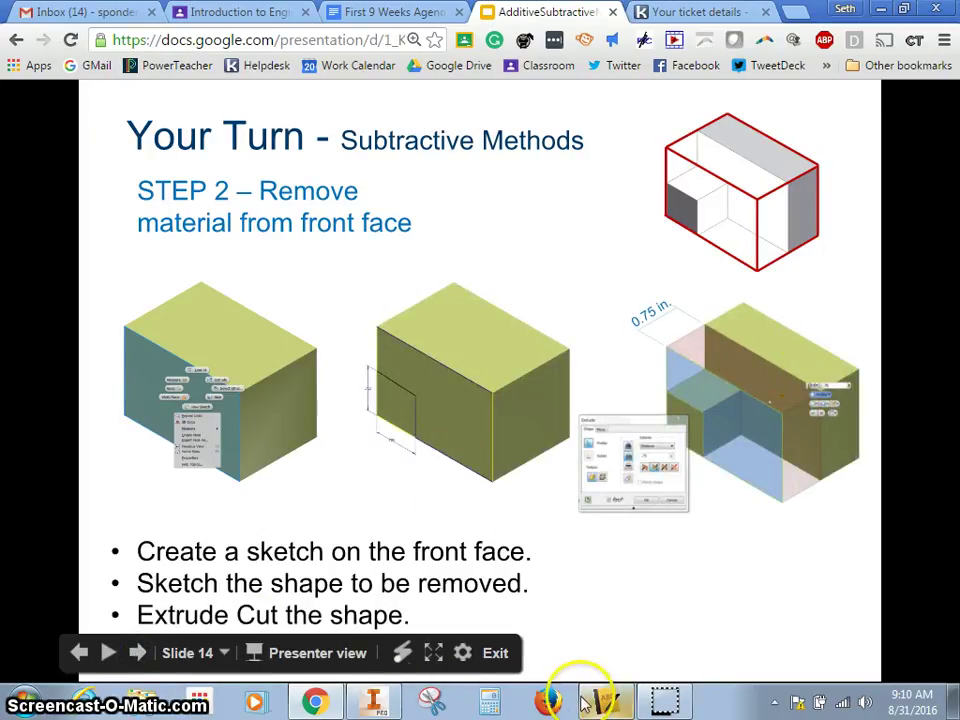
pyautogui.click(372, 703)
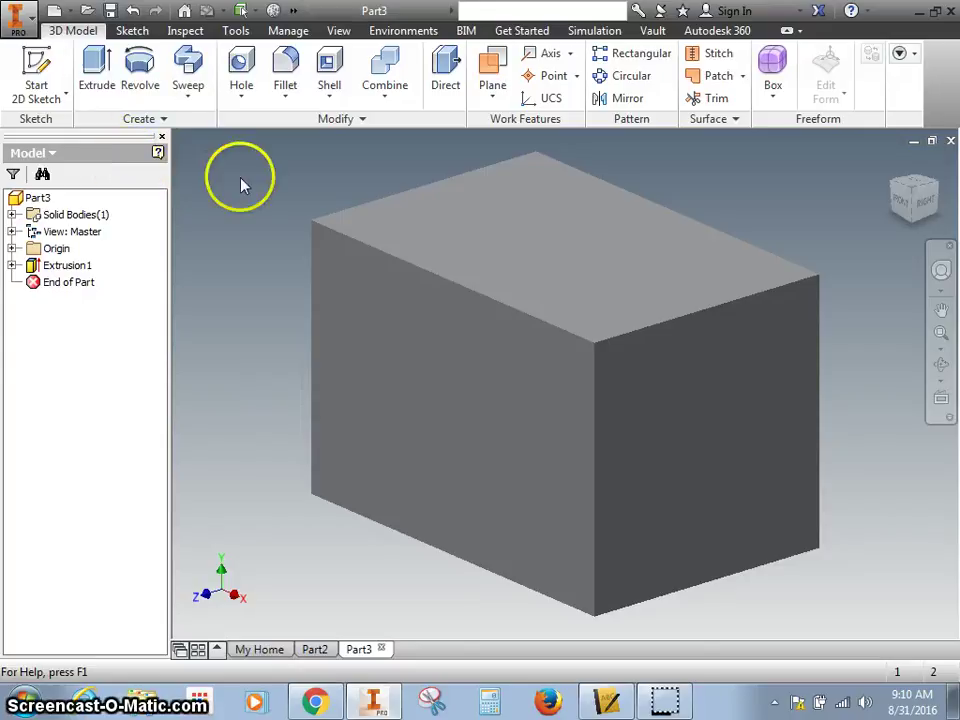
# Start a sketch on the block's front face and project the face's edges into it.
pyautogui.click(432, 362)
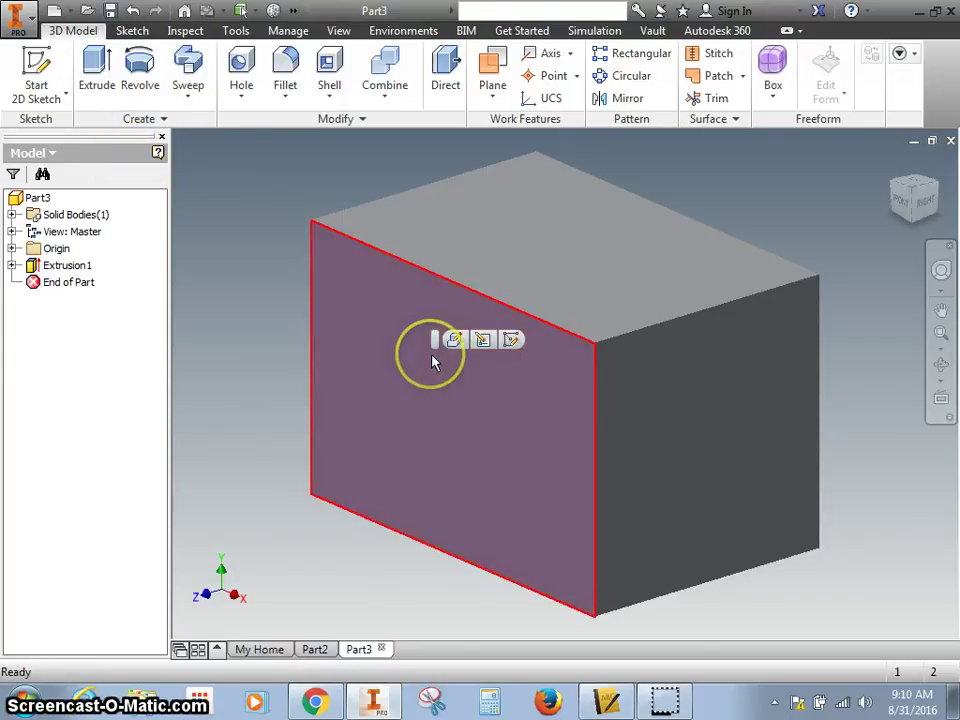
pyautogui.click(512, 343)
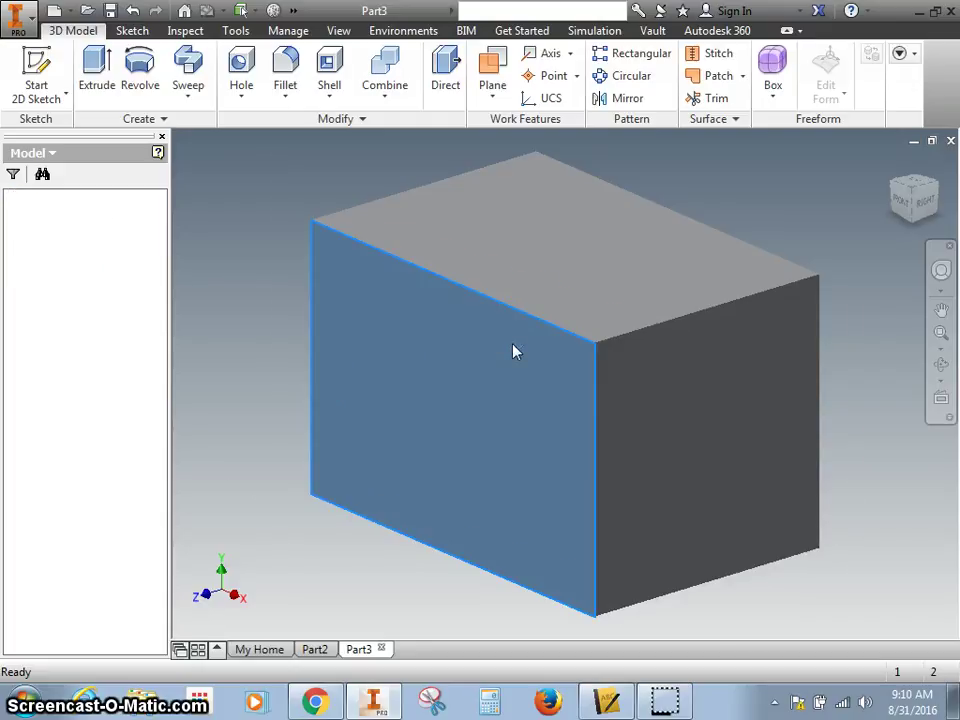
pyautogui.click(381, 62)
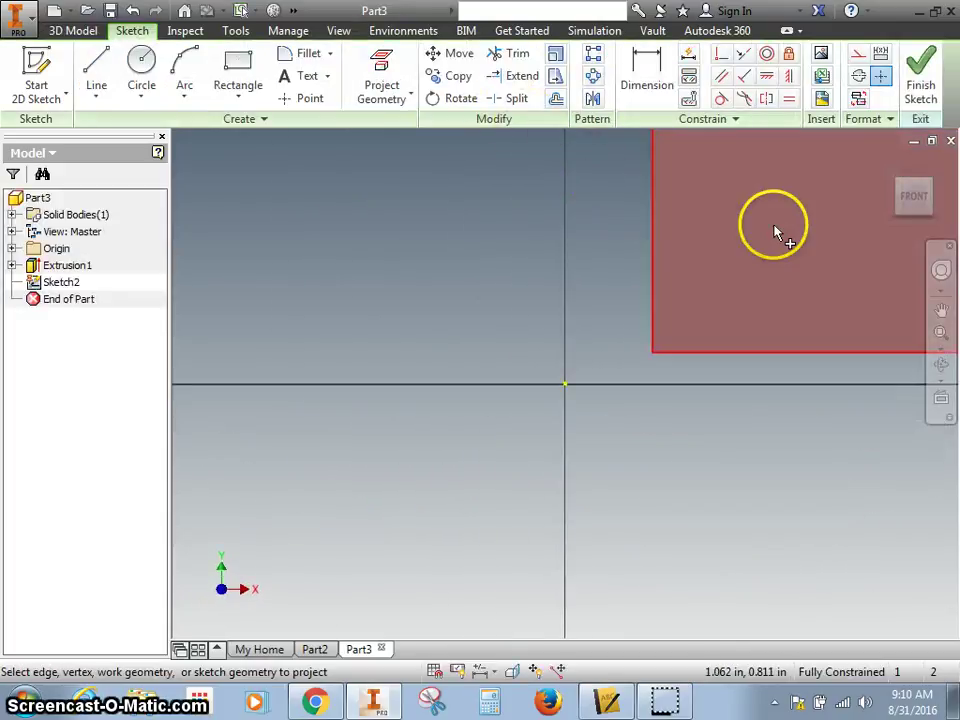
pyautogui.click(780, 230)
pyautogui.moveTo(468, 275)
pyautogui.mouseDown(button='middle')
pyautogui.moveTo(214, 388)
pyautogui.moveTo(216, 396)
pyautogui.mouseUp(button='middle')
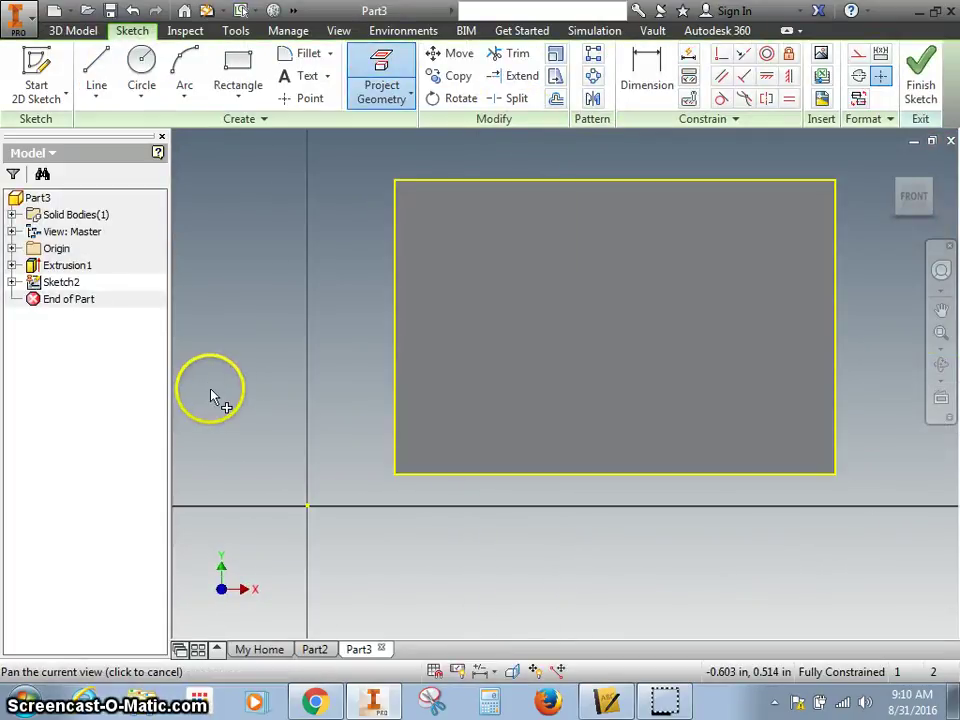
# Draw a 0.75 × 0.75 in square from the face's bottom-left corner and finish the sketch.
pyautogui.click(234, 72)
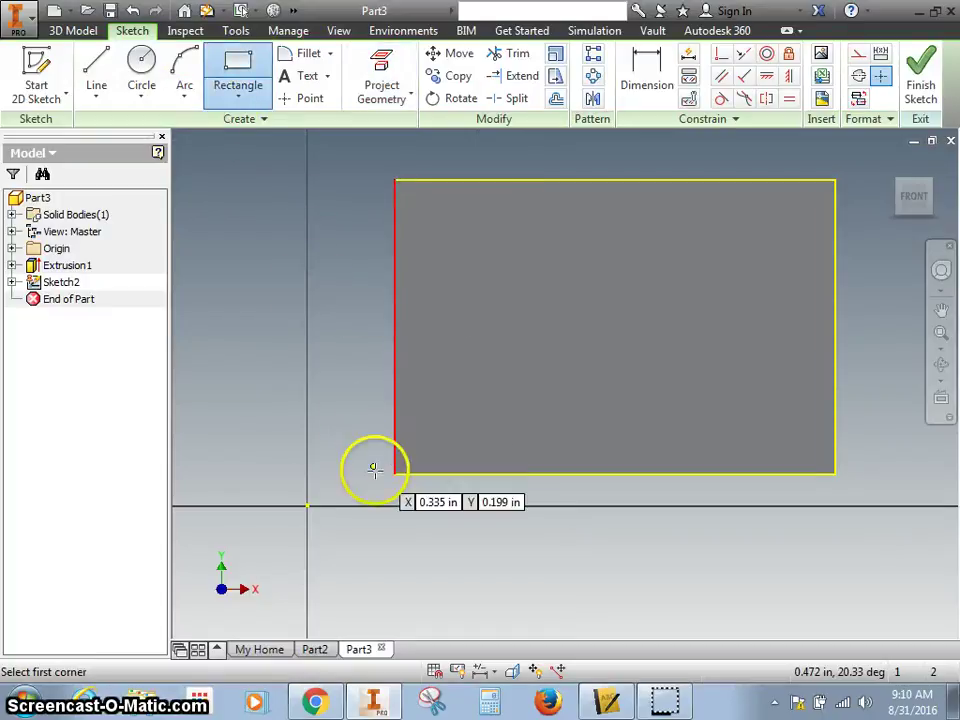
pyautogui.click(394, 472)
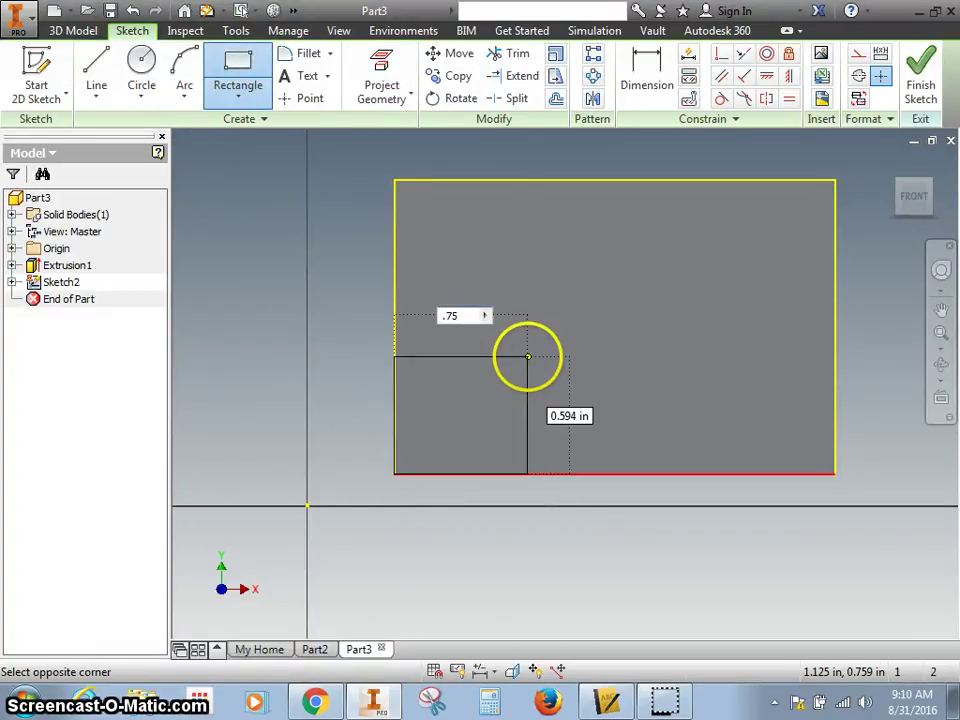
pyautogui.press('Tab')
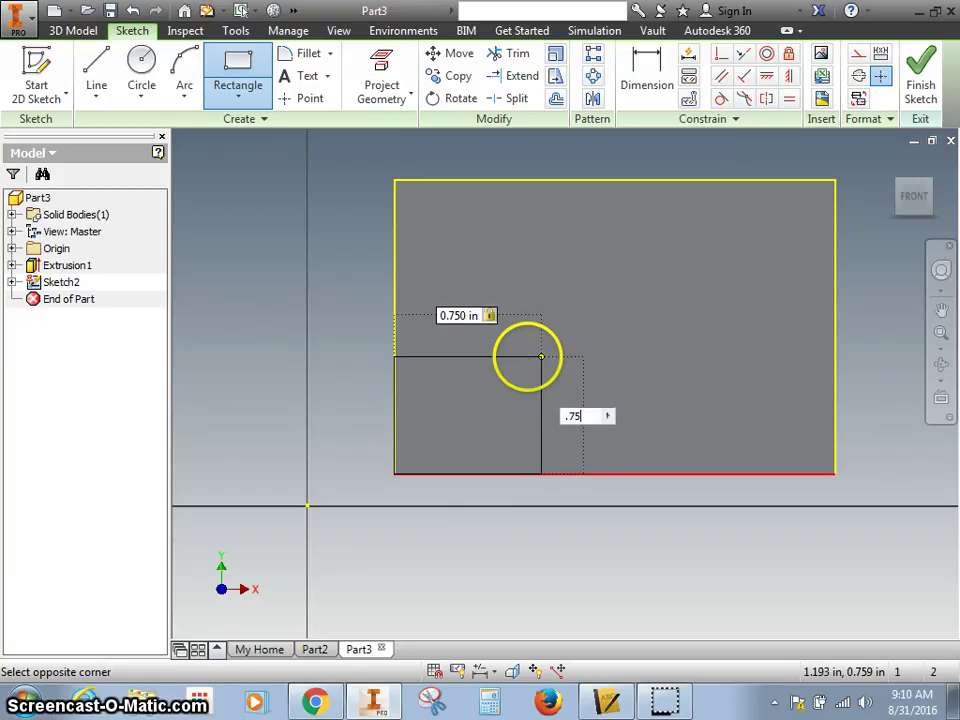
pyautogui.press('Tab')
pyautogui.press('Return')
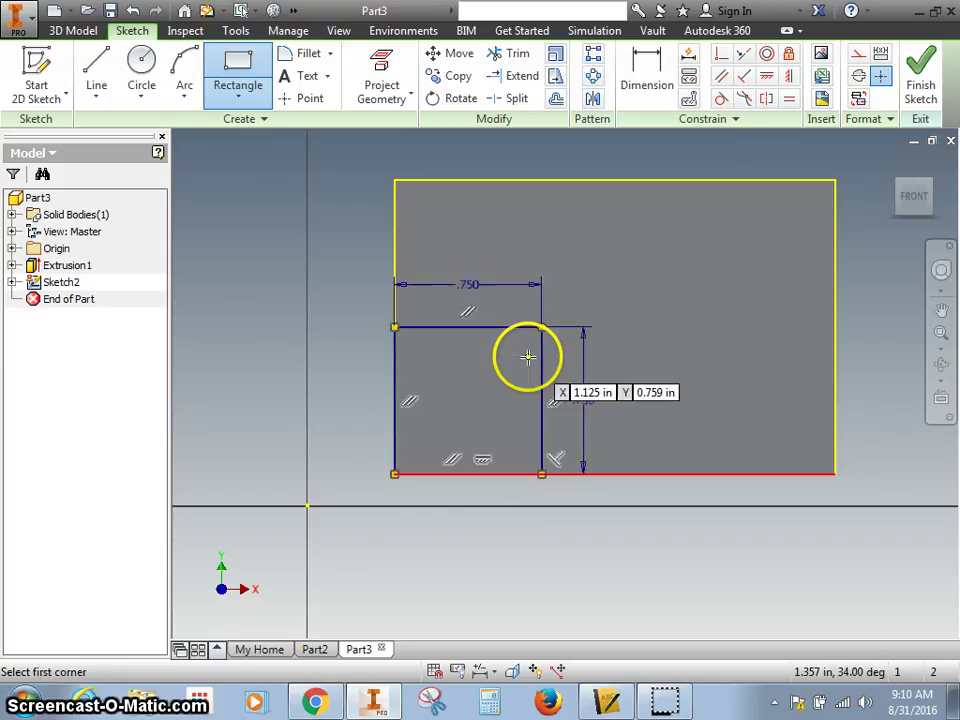
pyautogui.click(918, 62)
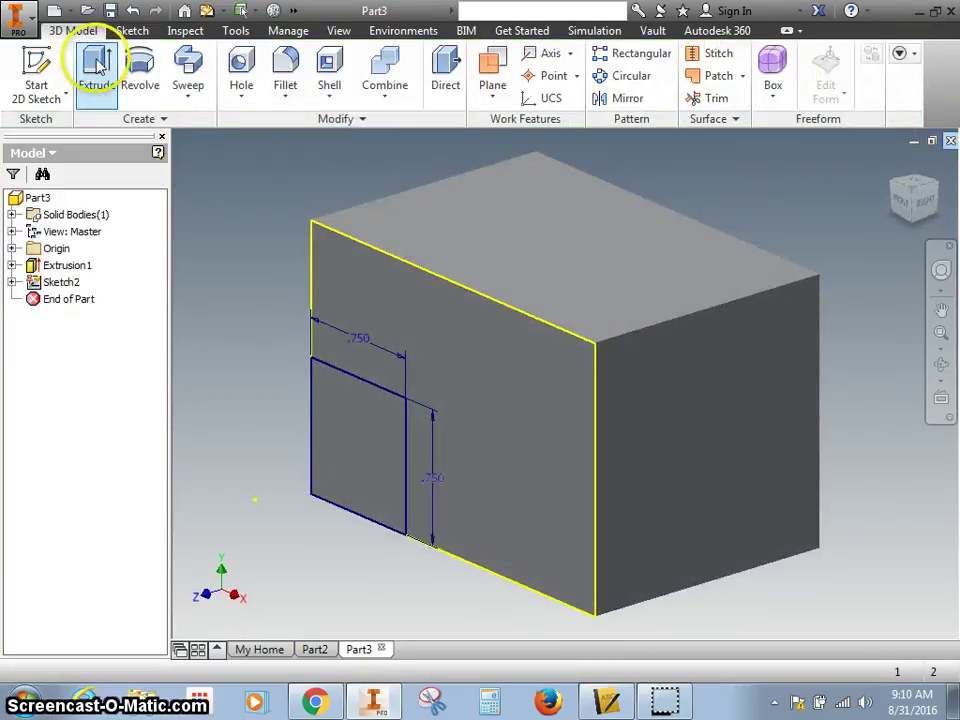
# Cut-extrude the face region around the square 0.75 in into the block.
pyautogui.click(97, 63)
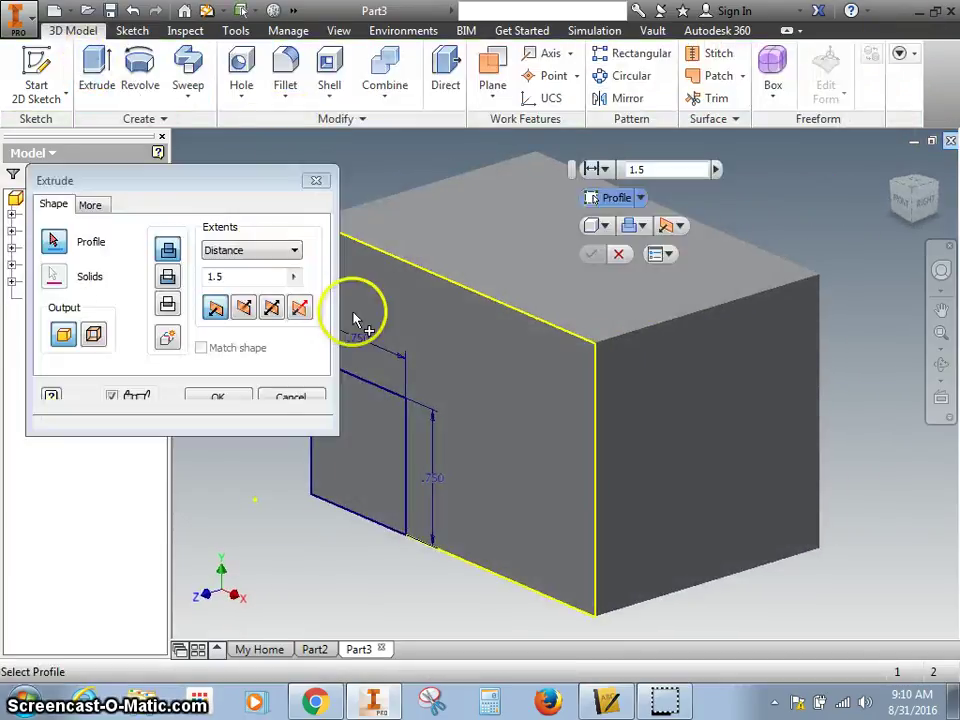
pyautogui.click(505, 366)
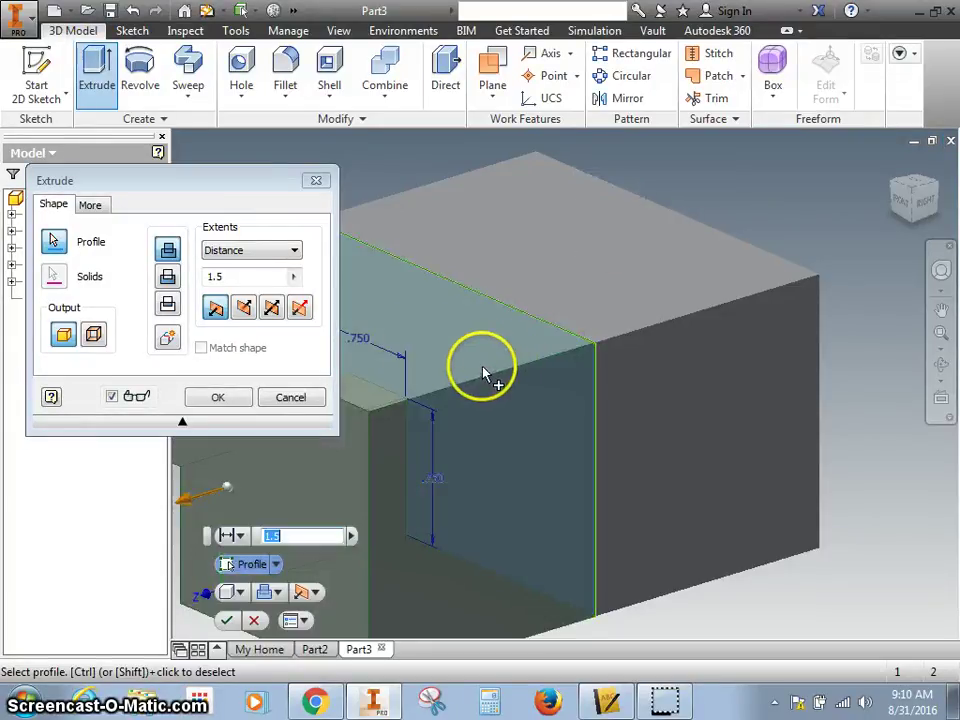
pyautogui.click(246, 310)
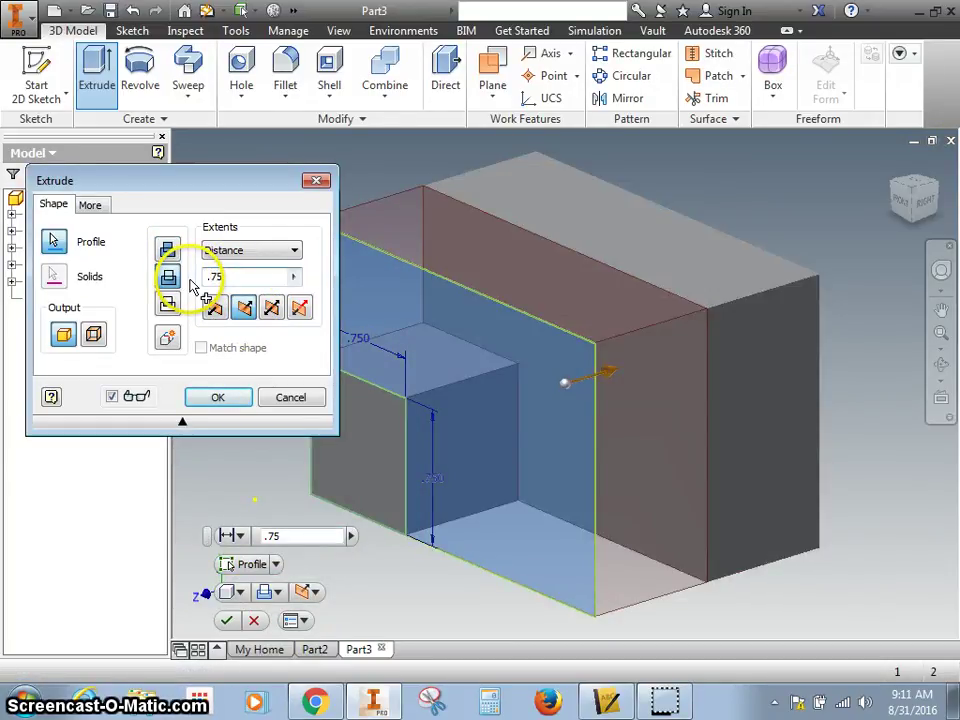
pyautogui.press('Return')
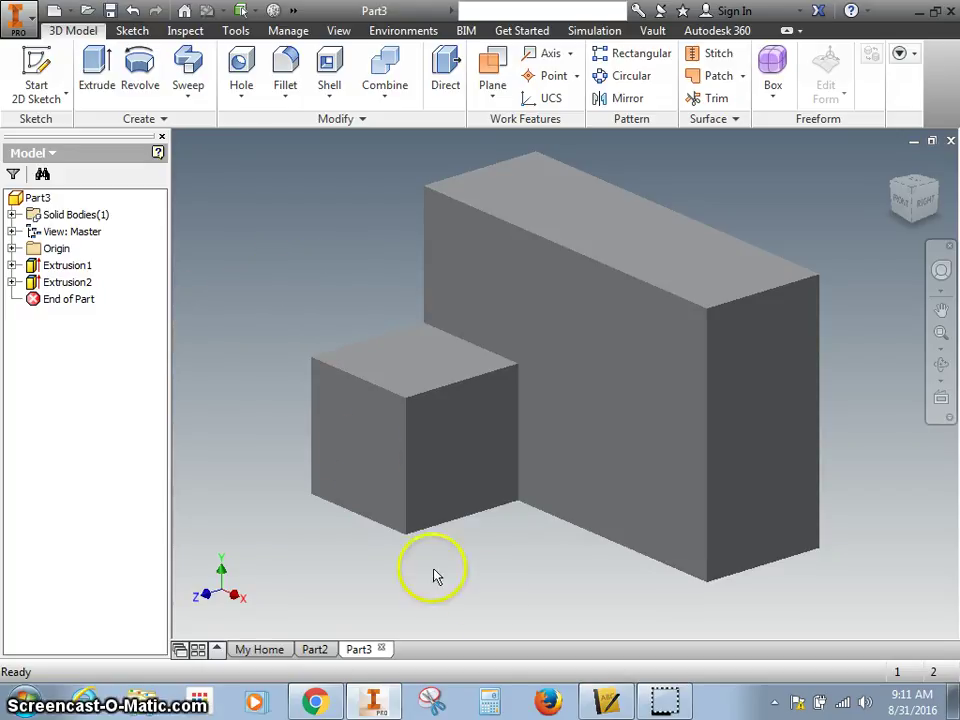
# Advance to slide 15, Step 3 on removing the upper-right corner, revealing all its bullets.
pyautogui.click(313, 703)
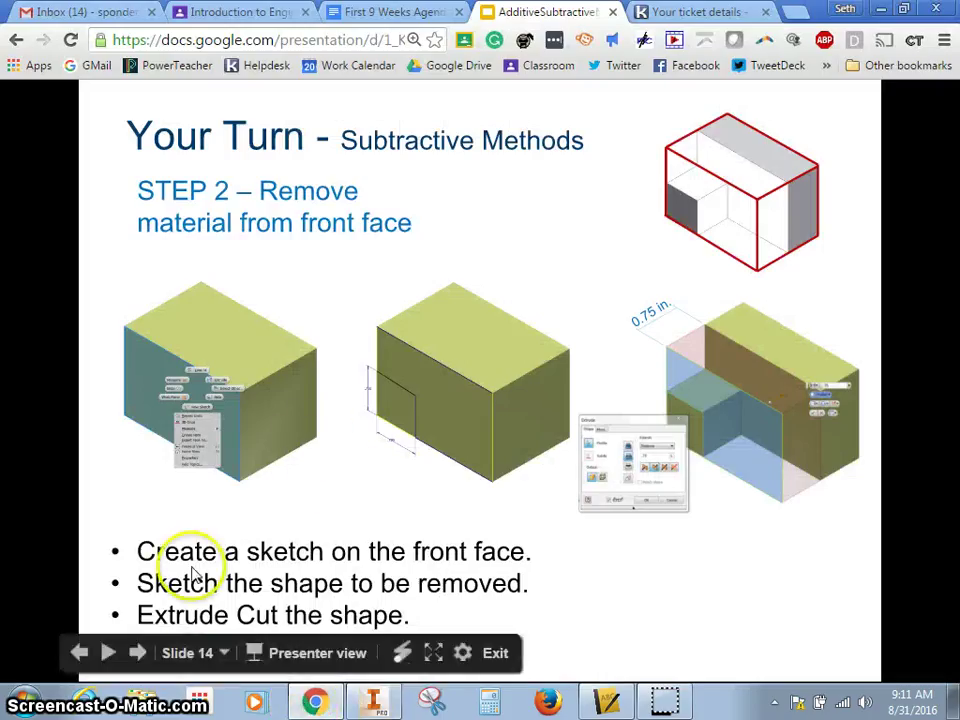
pyautogui.click(140, 660)
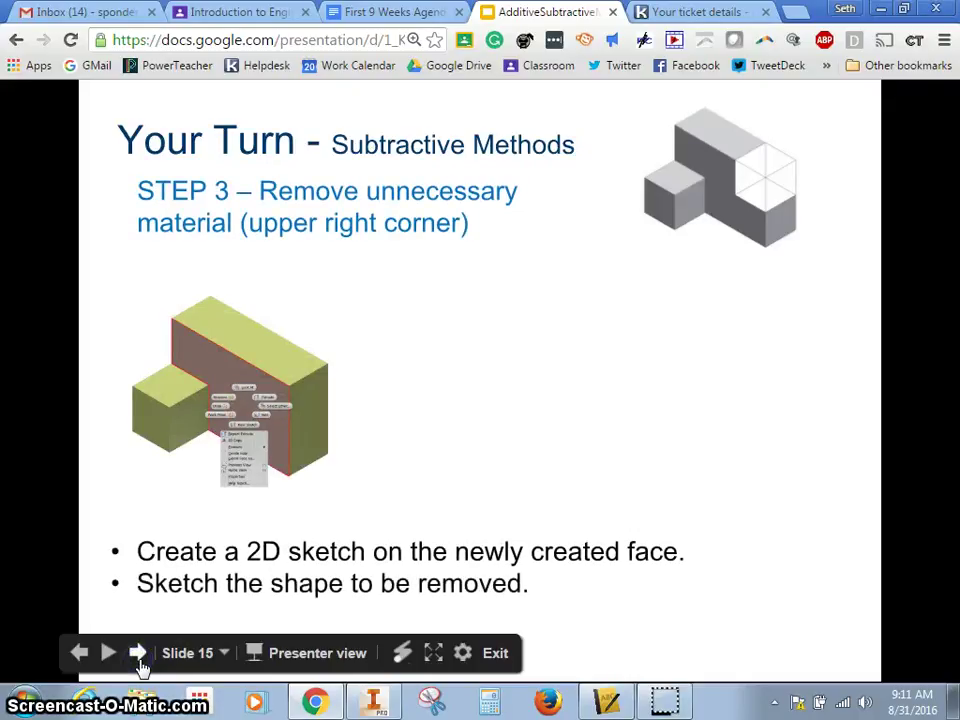
pyautogui.click(138, 660)
pyautogui.click(137, 660)
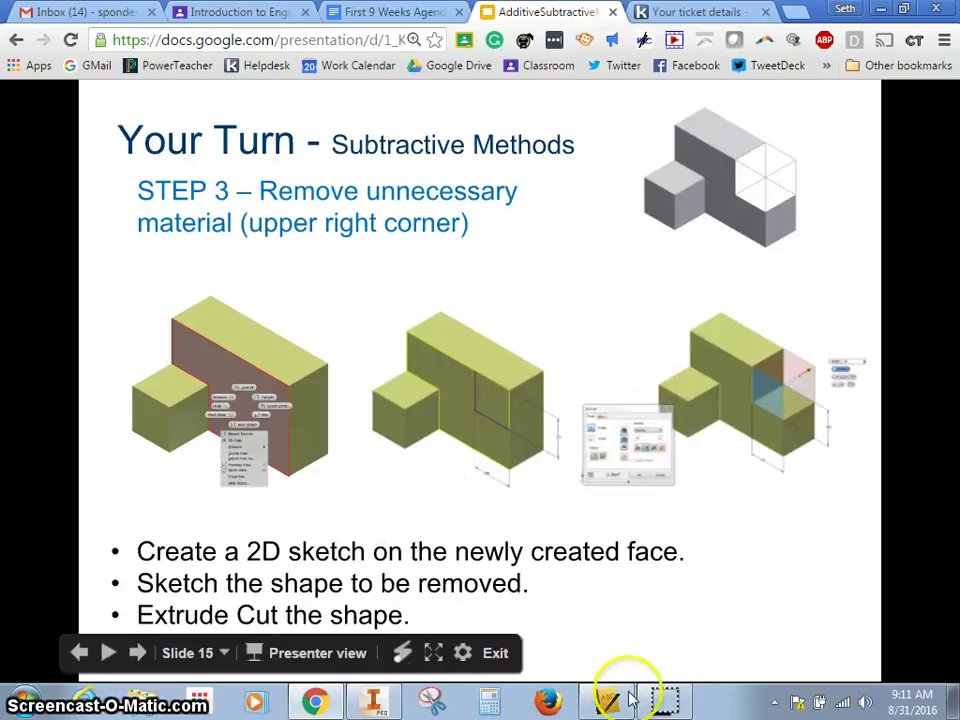
# Start a sketch on the part's tall back face and project its outline.
pyautogui.click(372, 703)
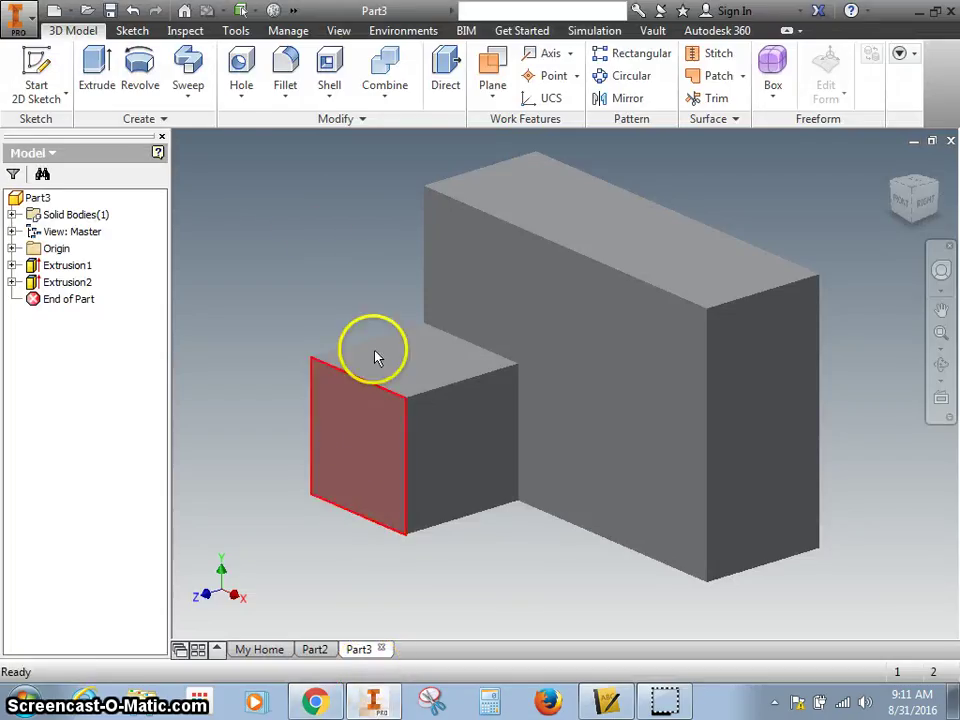
pyautogui.click(658, 360)
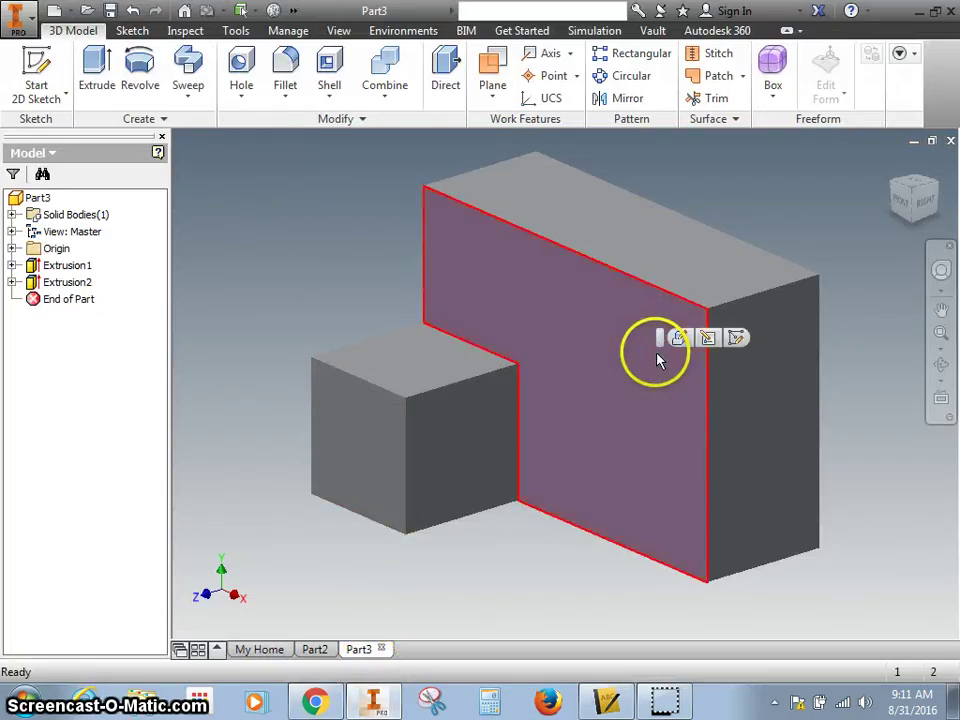
pyautogui.click(737, 339)
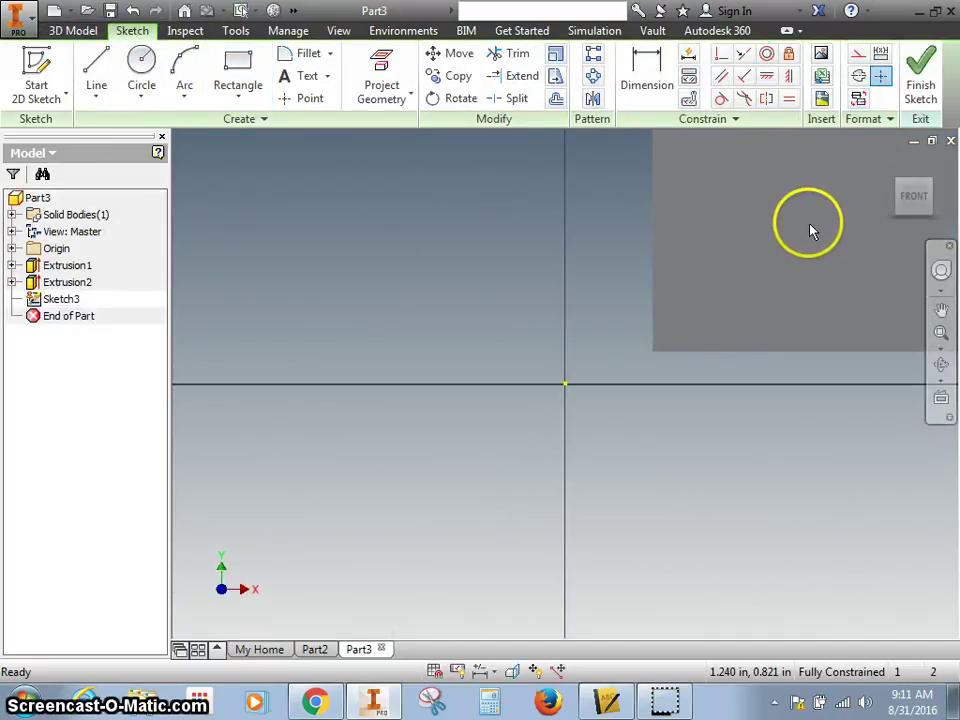
pyautogui.moveTo(810, 229)
pyautogui.mouseDown(button='middle')
pyautogui.moveTo(793, 223)
pyautogui.moveTo(506, 357)
pyautogui.mouseUp(button='middle')
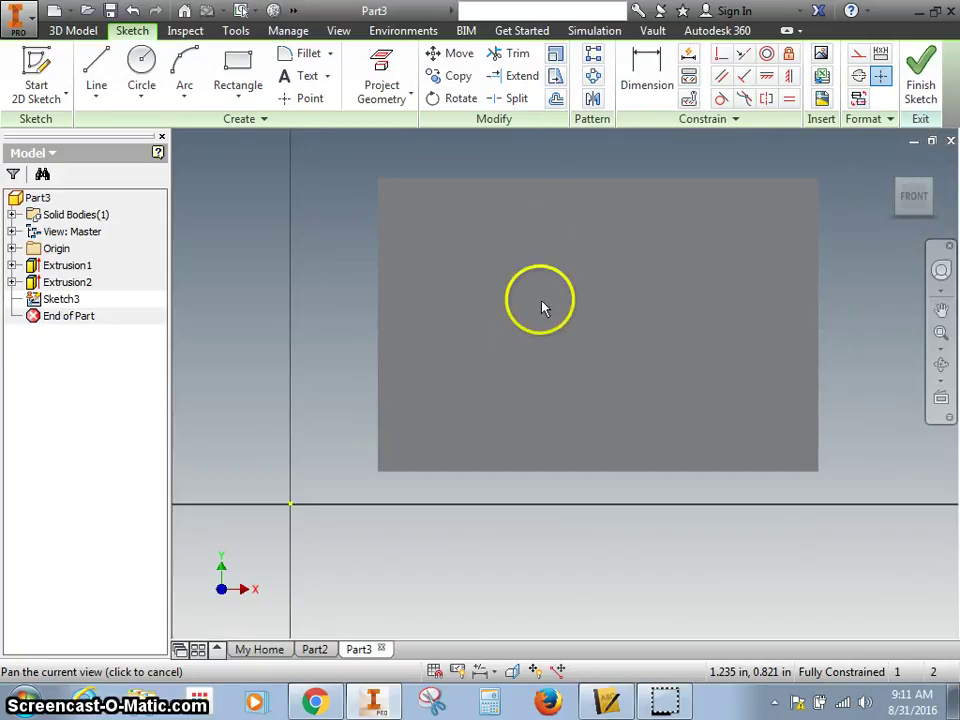
pyautogui.click(369, 66)
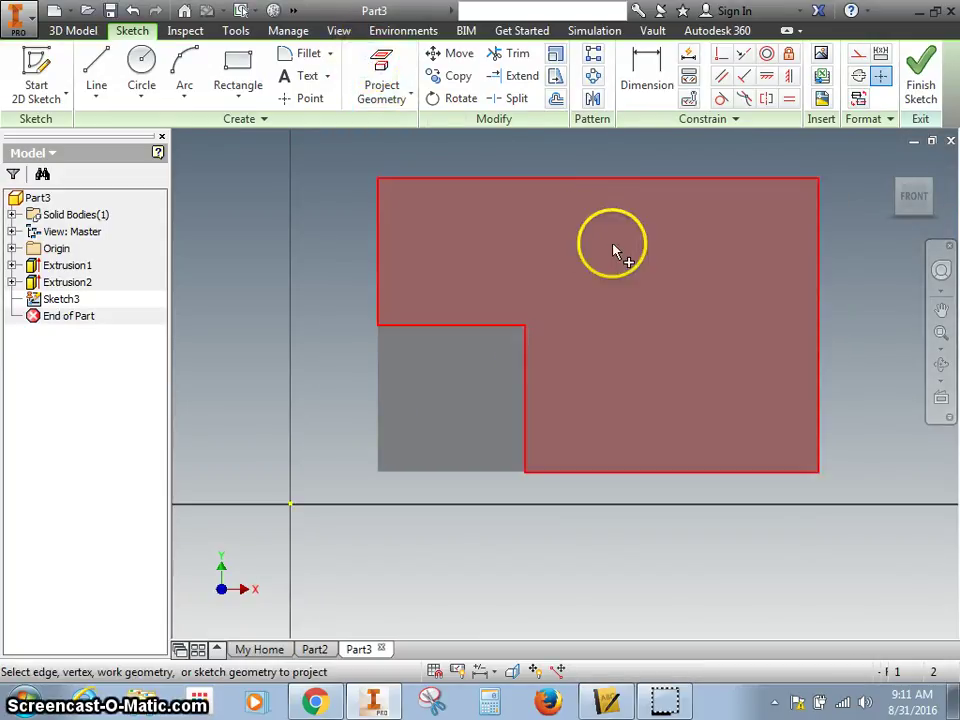
pyautogui.click(445, 197)
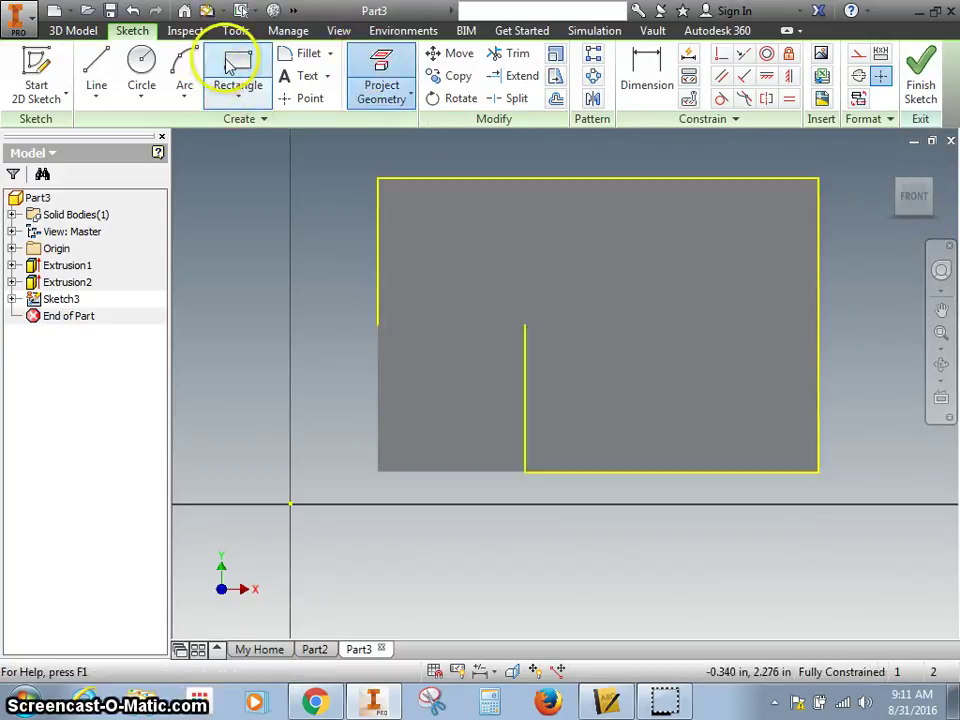
# Draw a 0.75 × 0.75 in square from the face's top-right corner and finish the sketch.
pyautogui.click(238, 63)
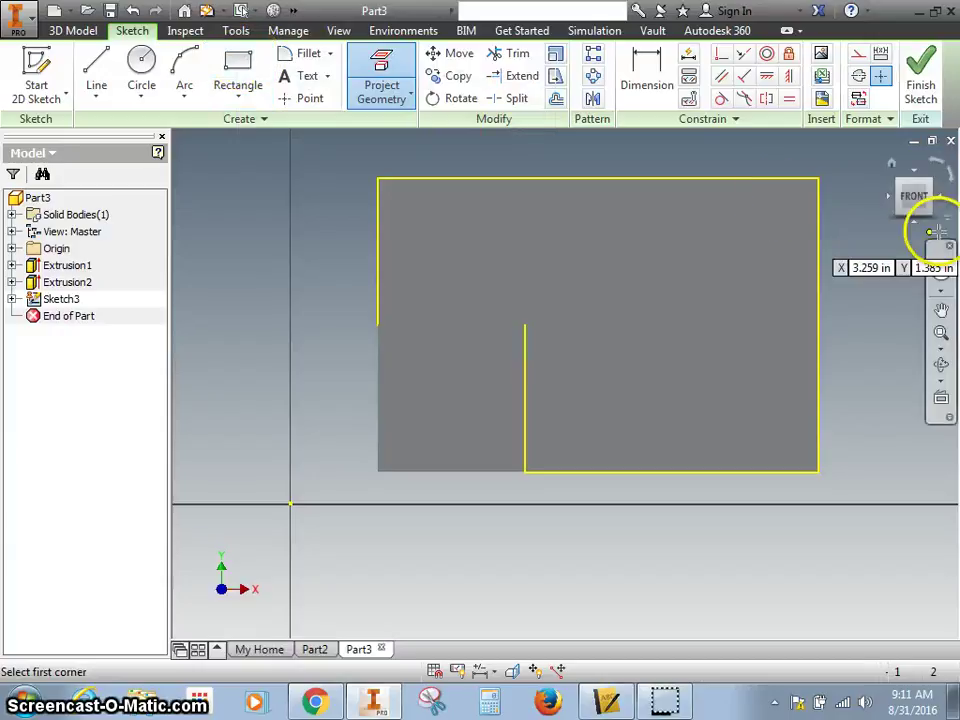
pyautogui.click(817, 178)
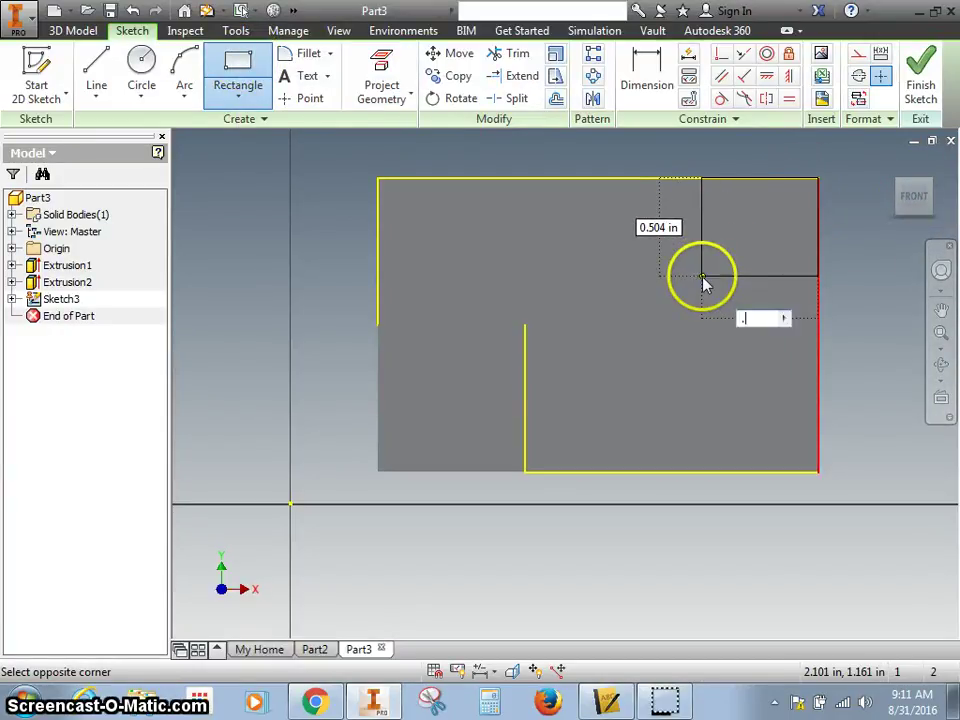
pyautogui.write('.75')
pyautogui.press('Tab')
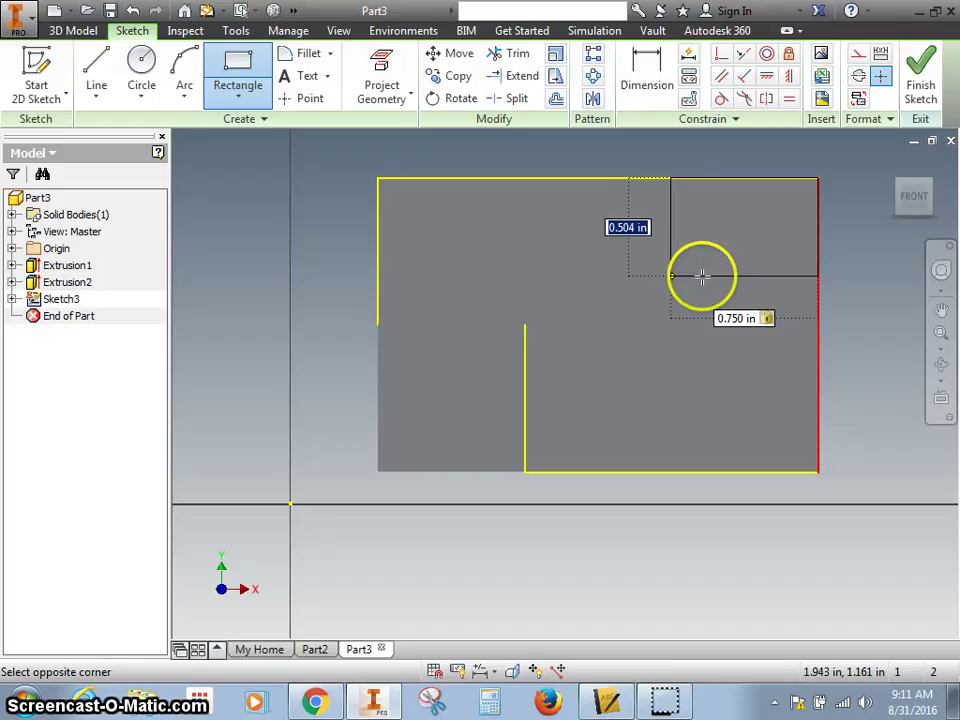
pyautogui.write('.75')
pyautogui.press('Tab')
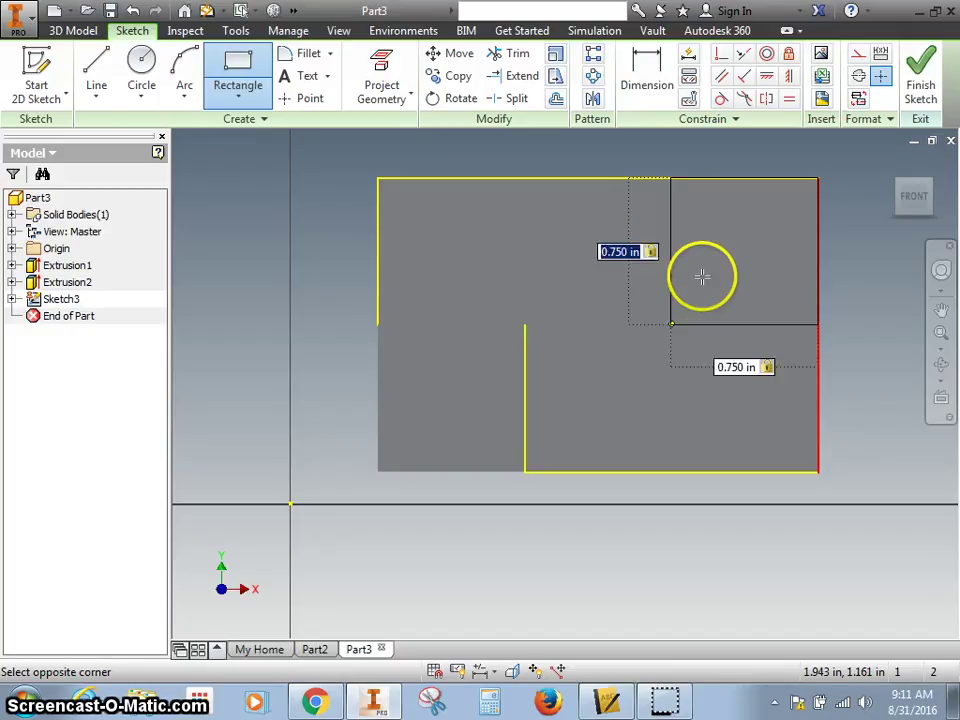
pyautogui.press('Return')
pyautogui.click(925, 72)
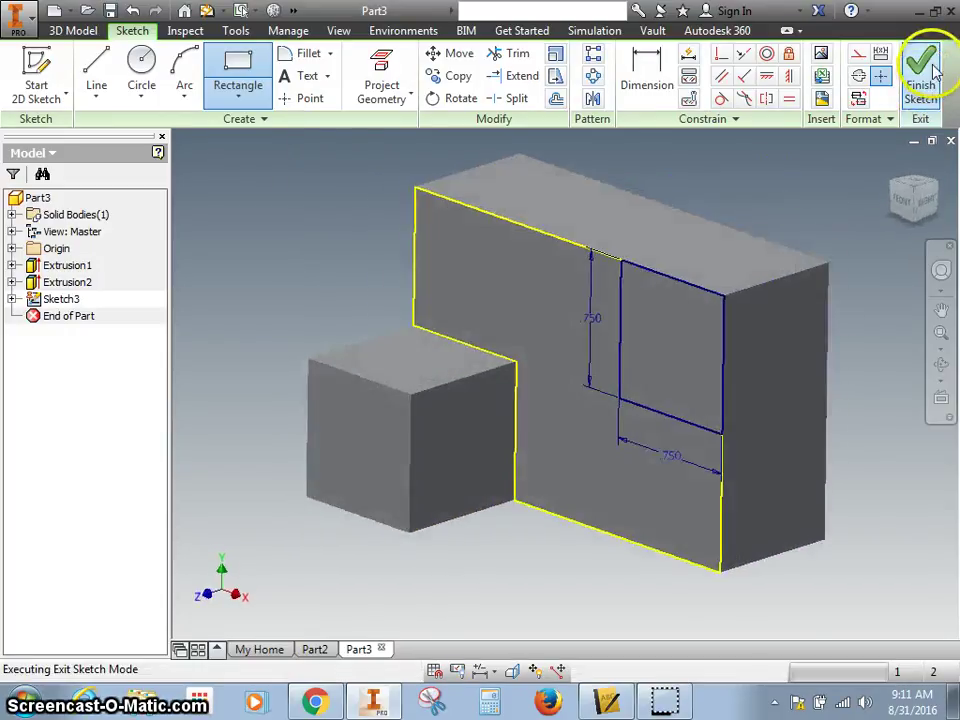
# Cut-extrude the 0.75 in square with extents set to All, removing the upper-right corner.
pyautogui.click(97, 65)
pyautogui.click(668, 358)
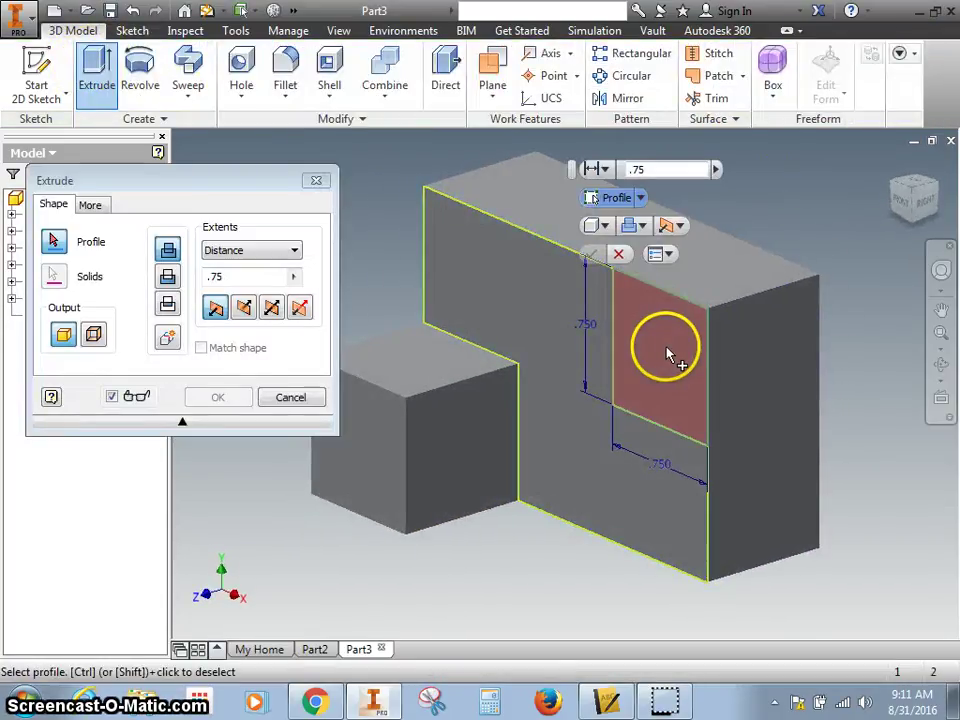
pyautogui.click(245, 309)
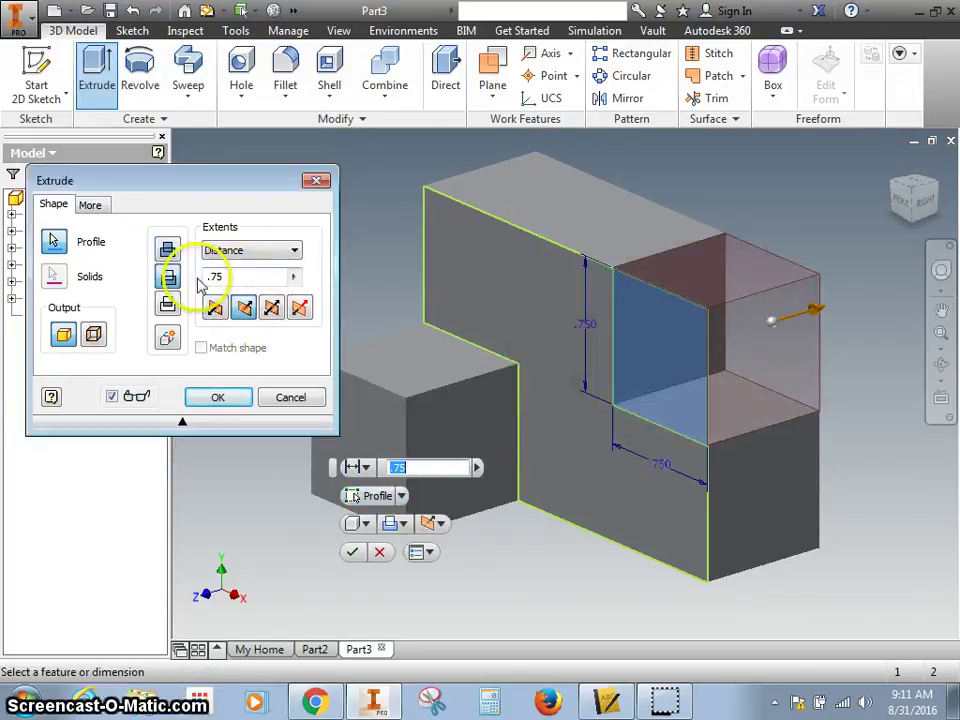
pyautogui.click(268, 251)
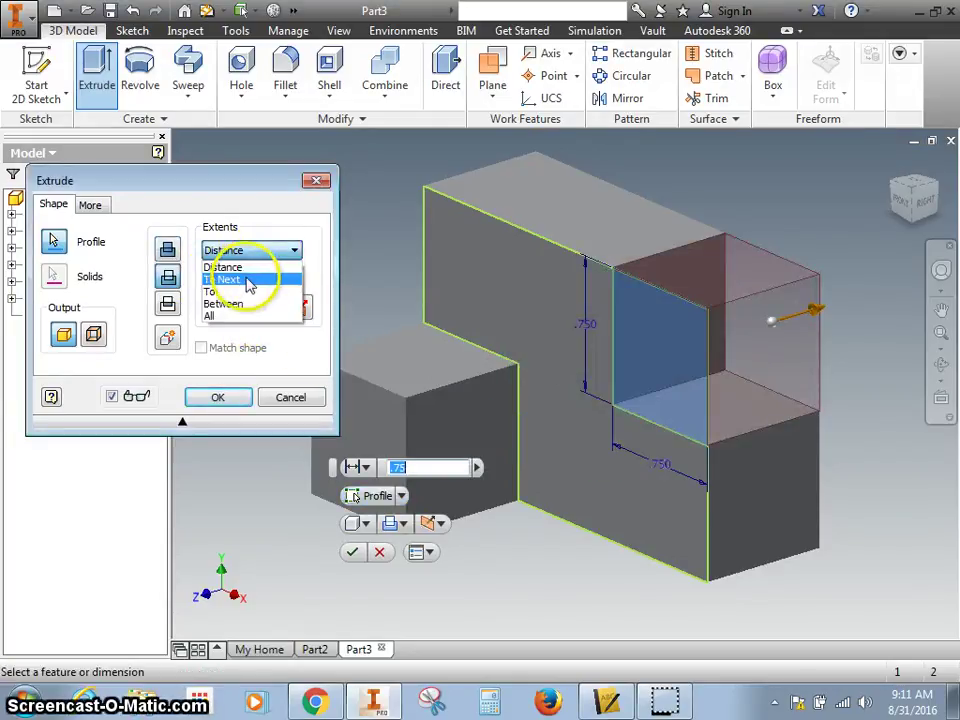
pyautogui.click(247, 281)
pyautogui.click(261, 254)
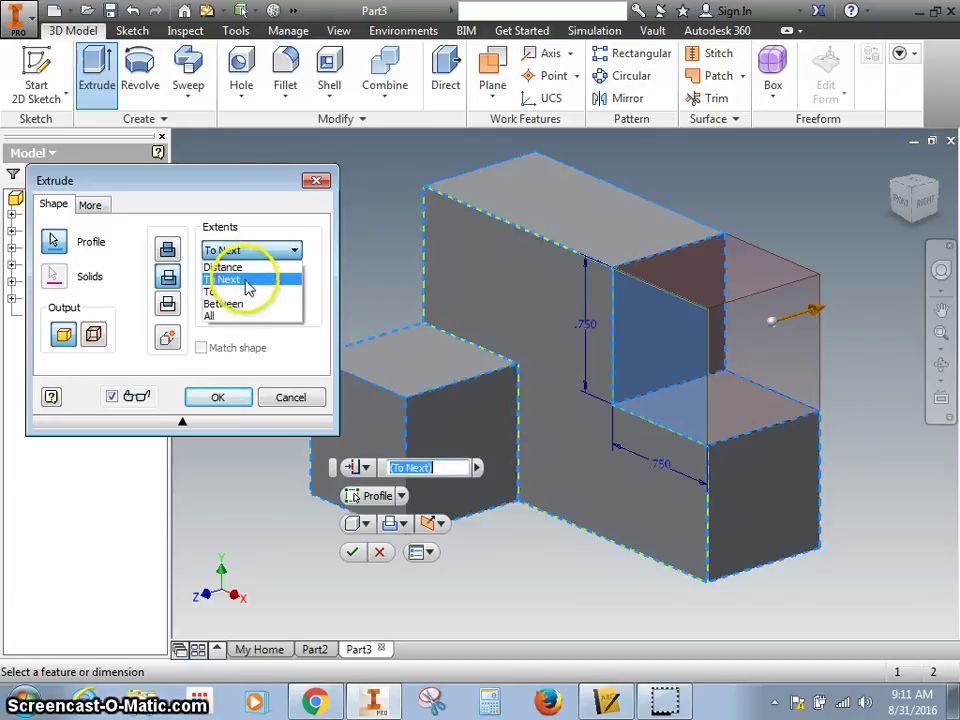
pyautogui.click(222, 316)
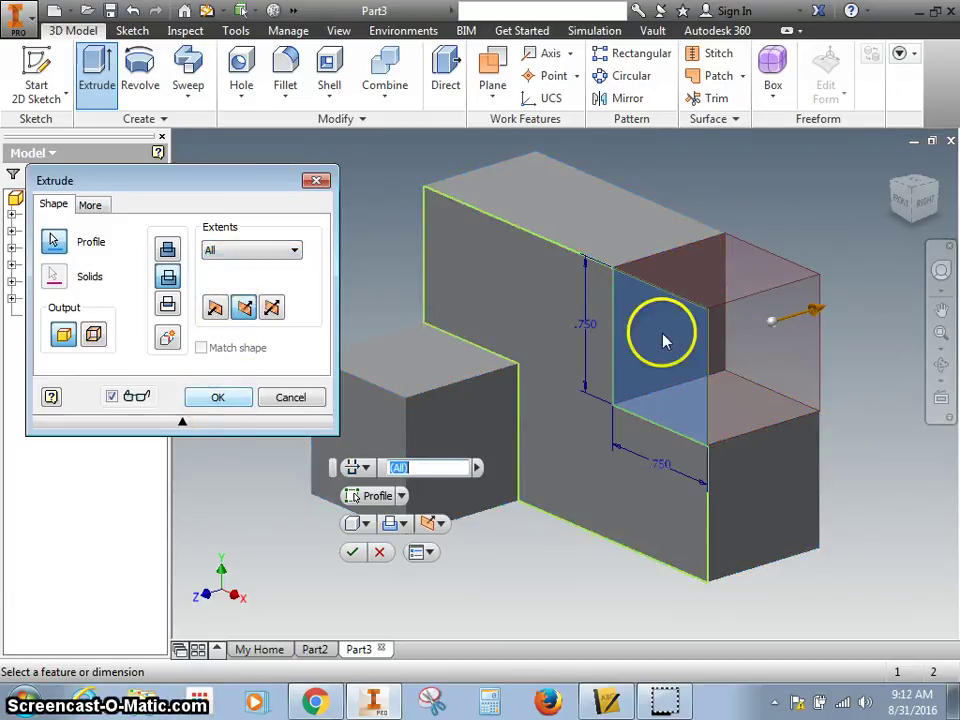
pyautogui.click(226, 403)
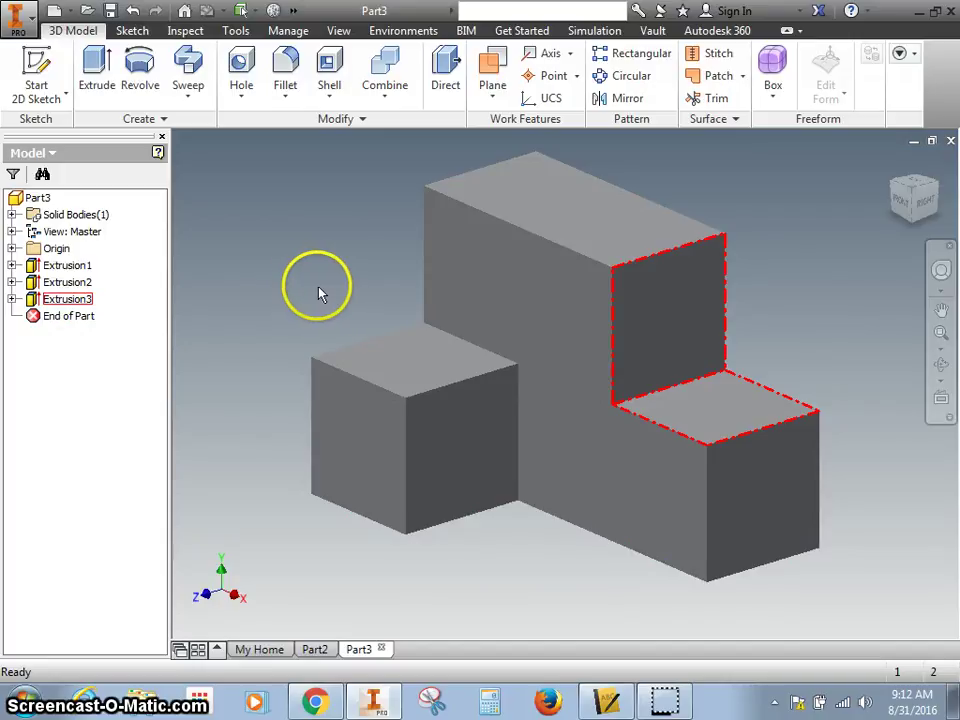
# Start Save As for the part and enter 'Subtractive' as the new file name.
pyautogui.click(17, 17)
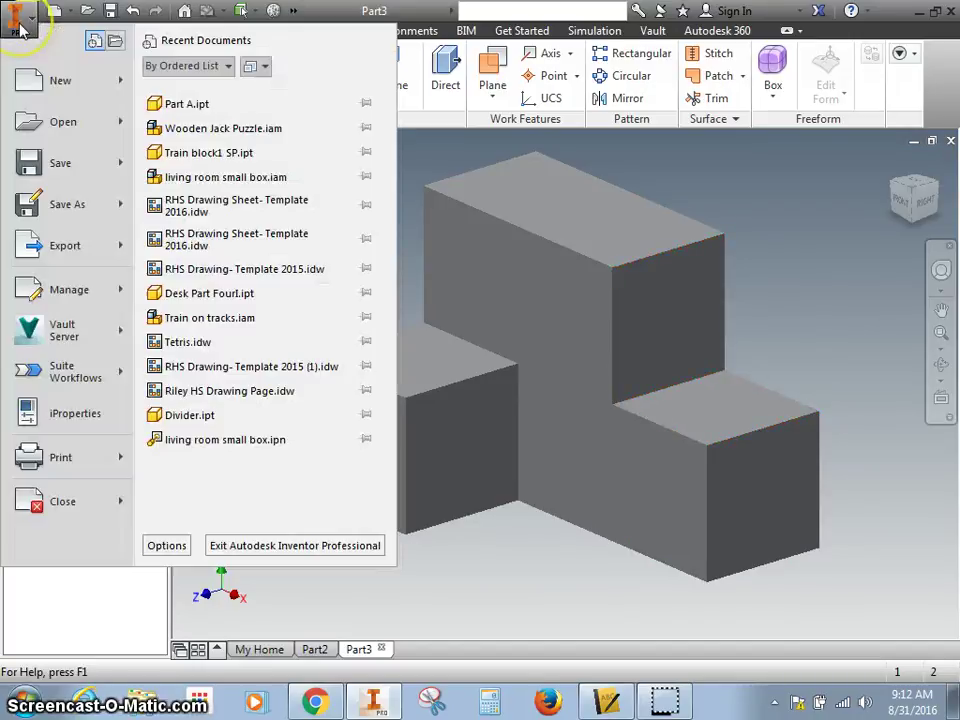
pyautogui.click(60, 203)
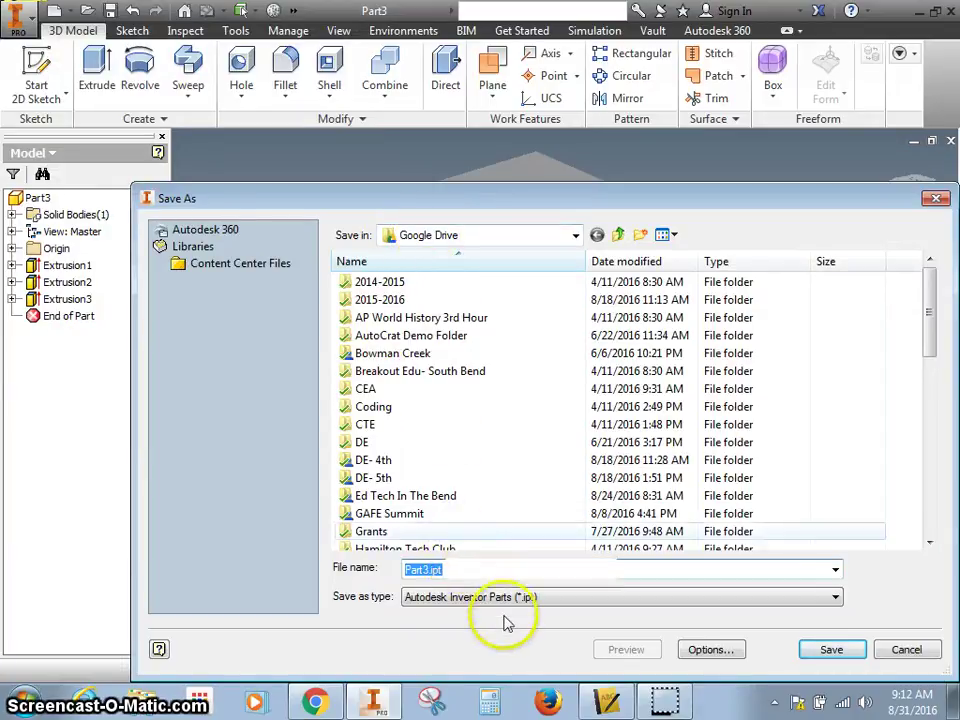
pyautogui.write('Sub')
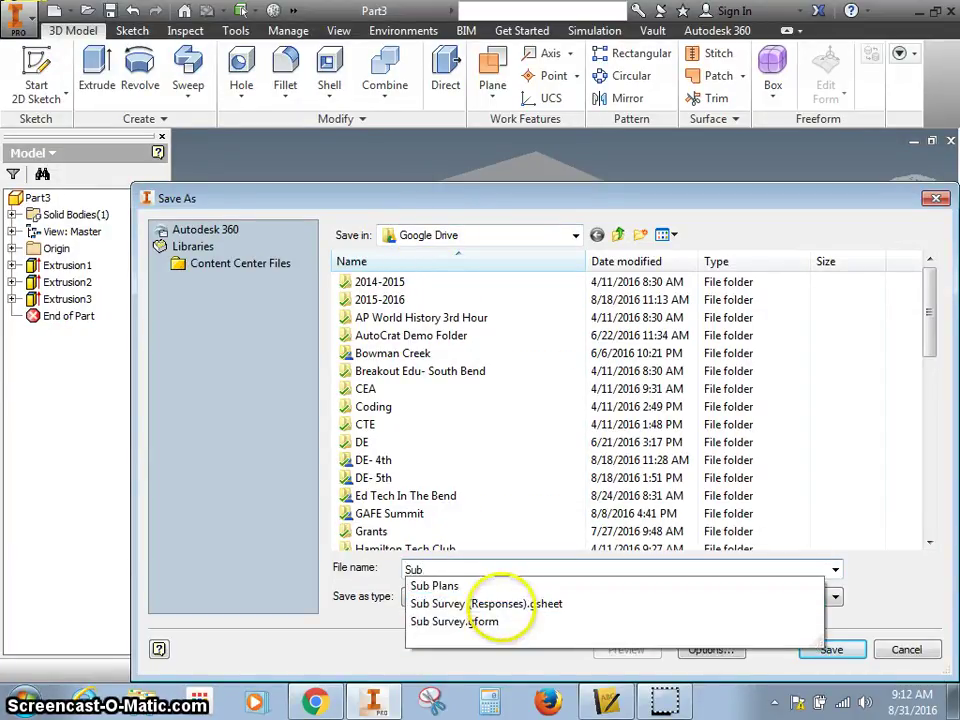
pyautogui.write('trac')
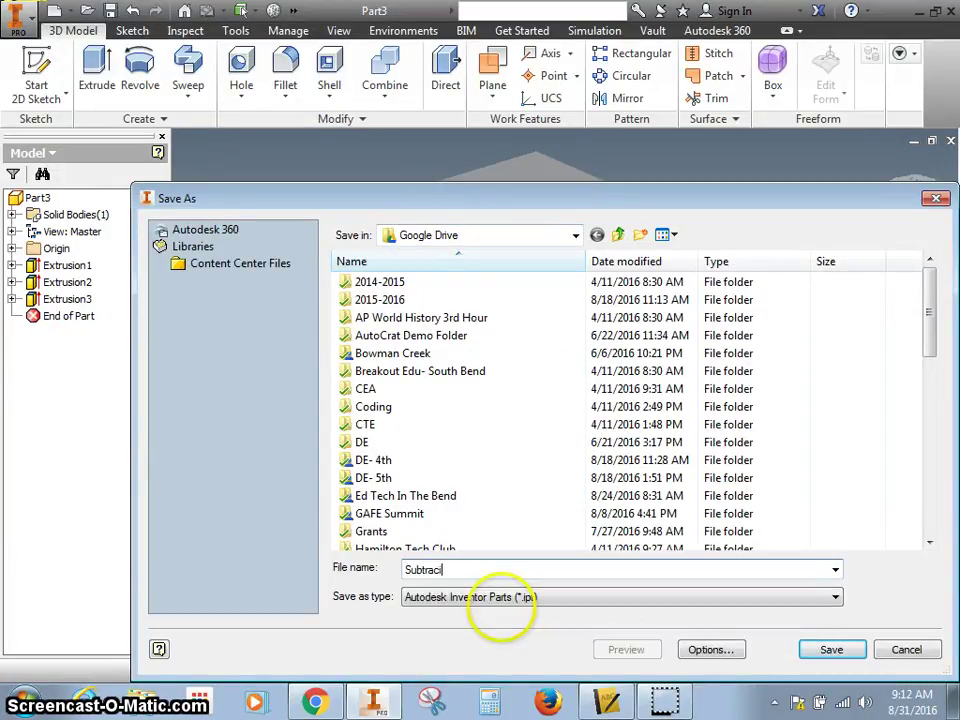
pyautogui.write('tive')
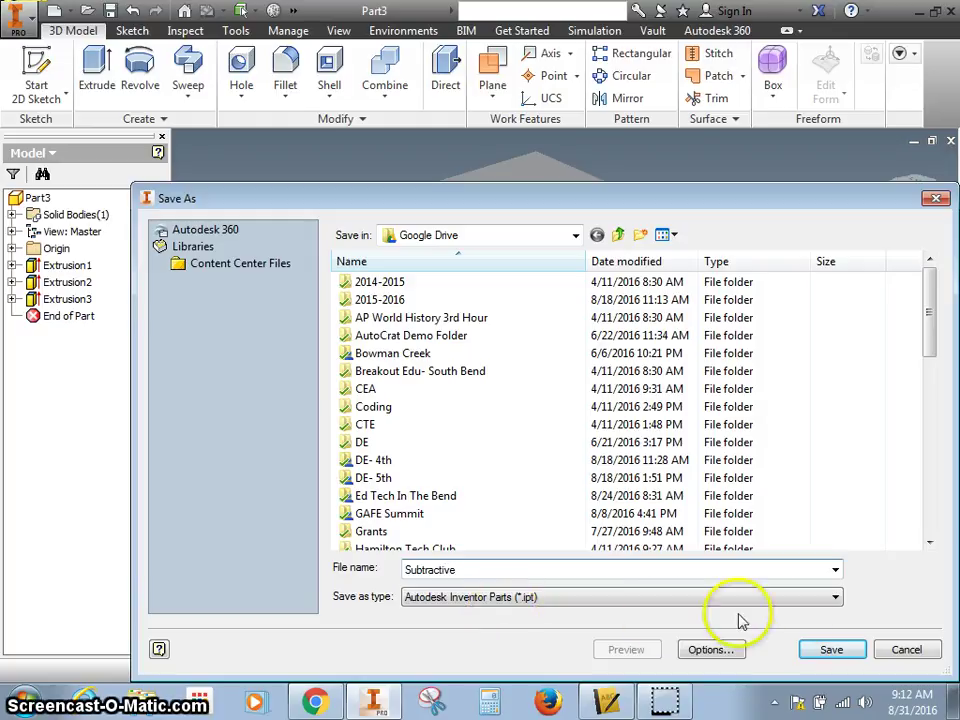